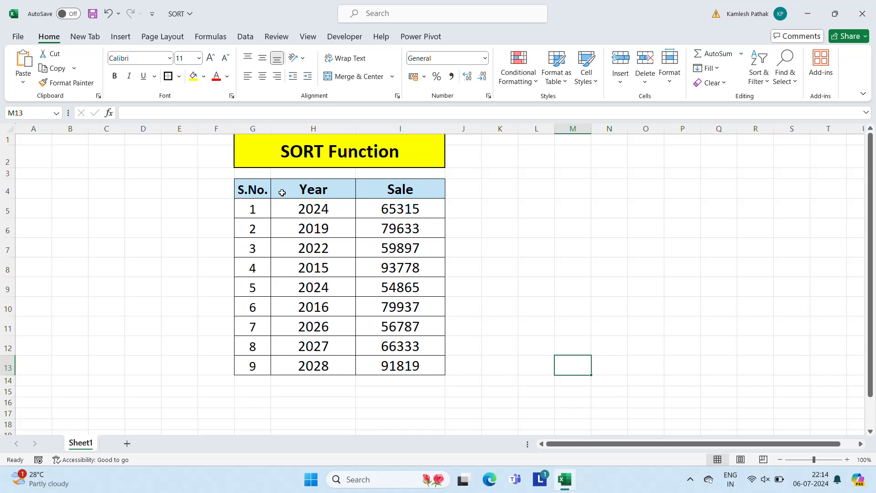
Examine the S.No., Year and Sale headers of the table under the SORT Function title
left_click(296, 190)
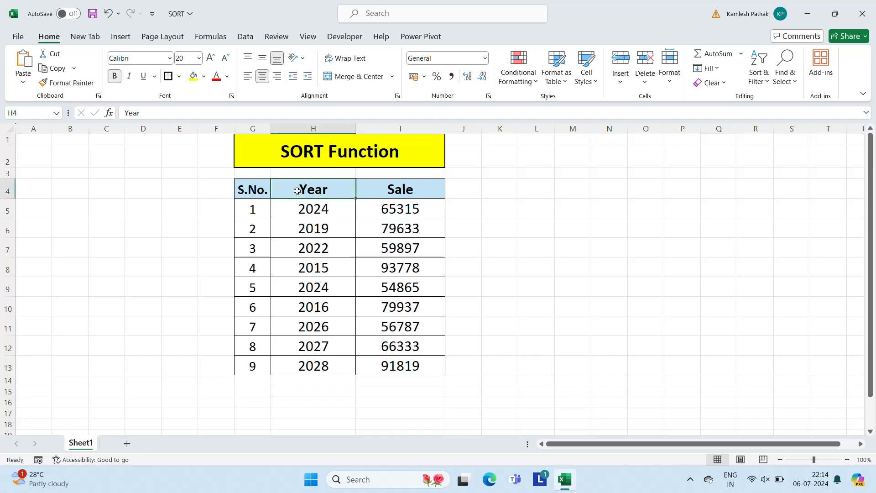
left_click(388, 188)
left_click(456, 142)
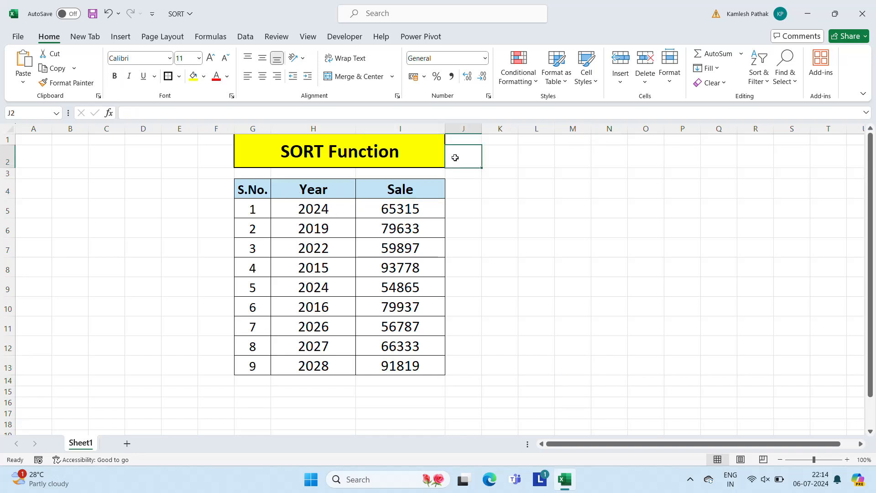
key("Down")
key("Down")
key("Down")
key("Left")
key("Left")
key("Left")
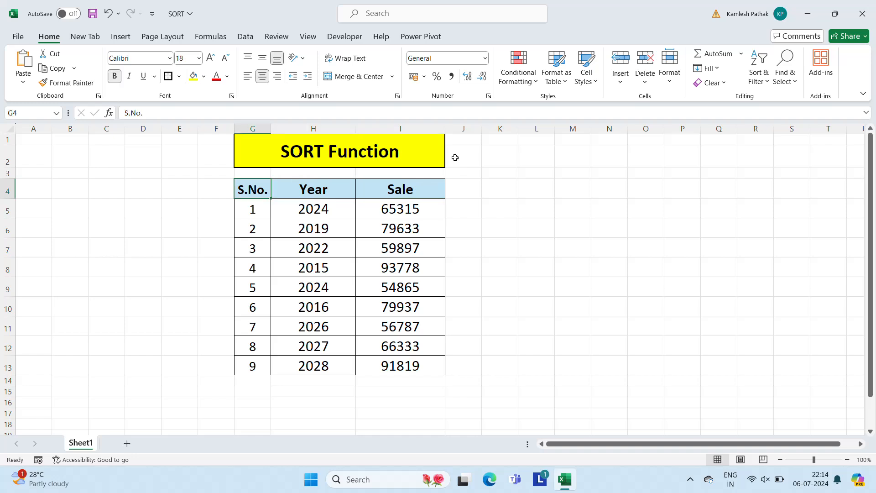
Examine the order of the entries in the Year column, looking for repeated years
key("Right")
key("Down")
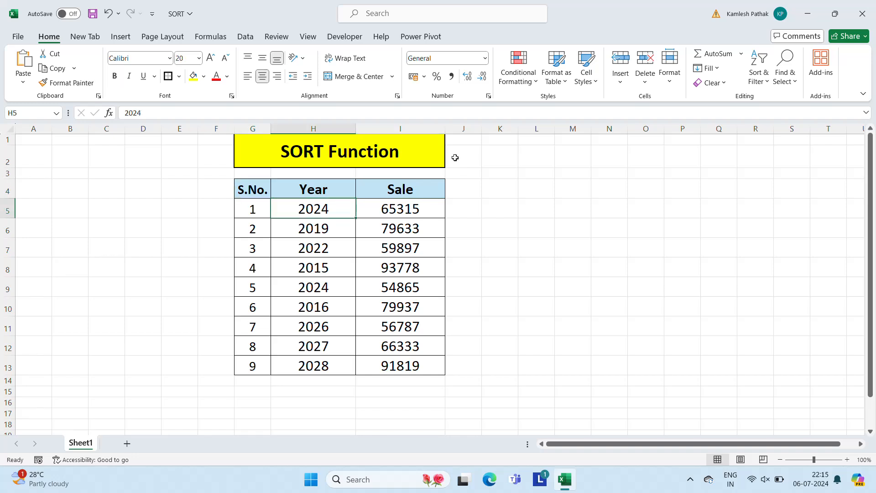
key("Down")
key("Down")
key("Down")
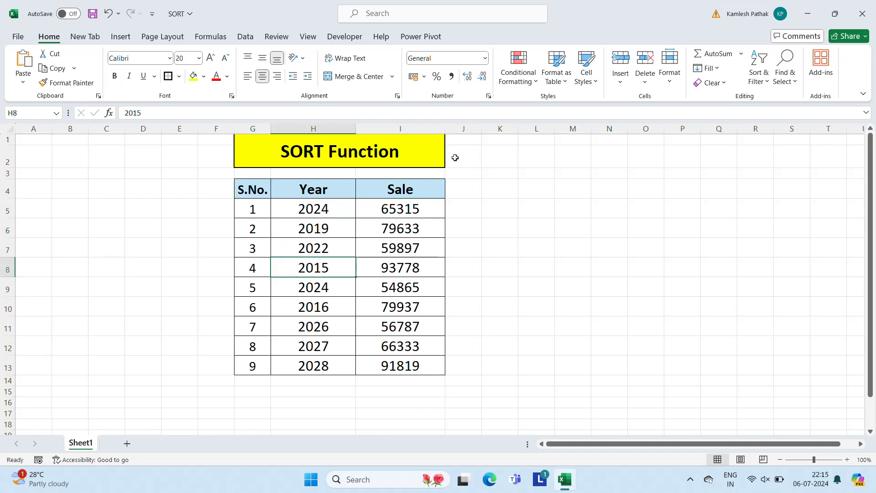
key("Down")
key("Down")
key("Down")
key("Down")
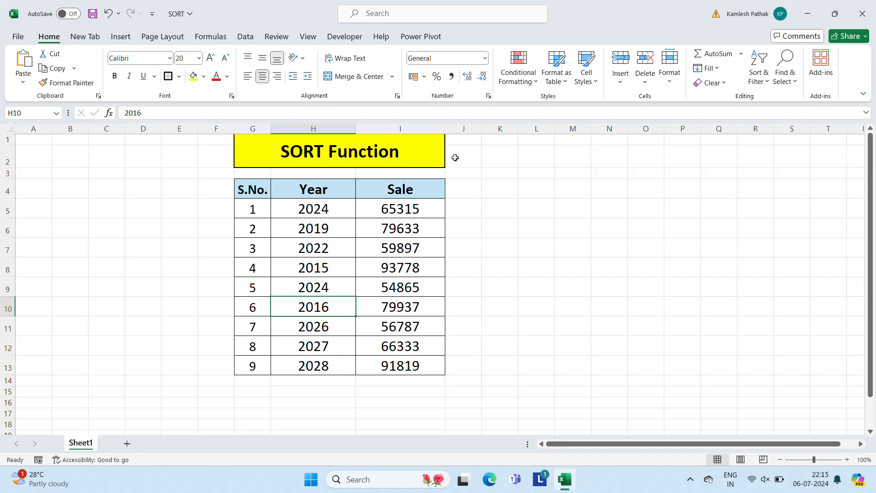
key("Up")
key("Up")
key("Up")
key("Up")
key("Up")
key("Up")
key("Up")
key("Up")
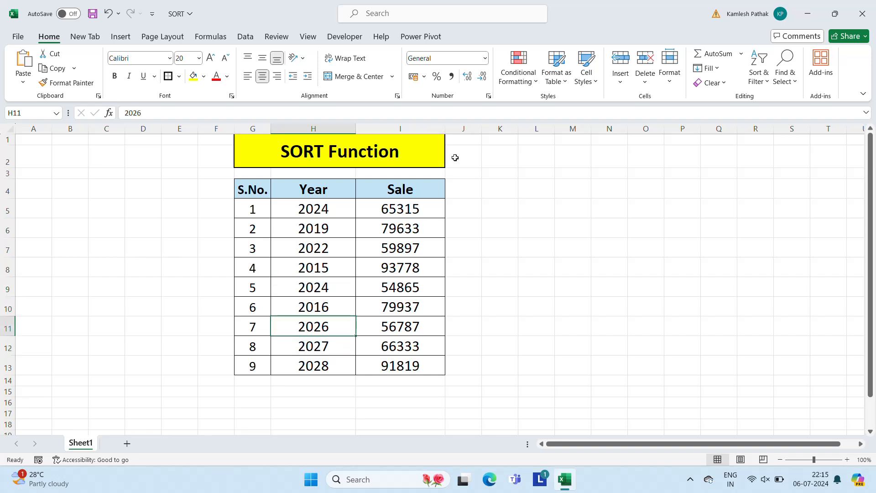
key("Down")
key("Down")
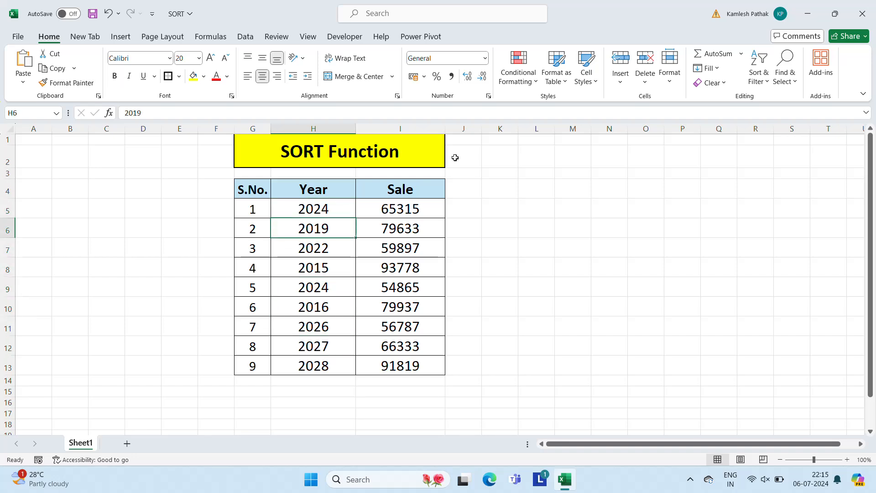
key("Down")
key("Down")
key("Down")
key("Down")
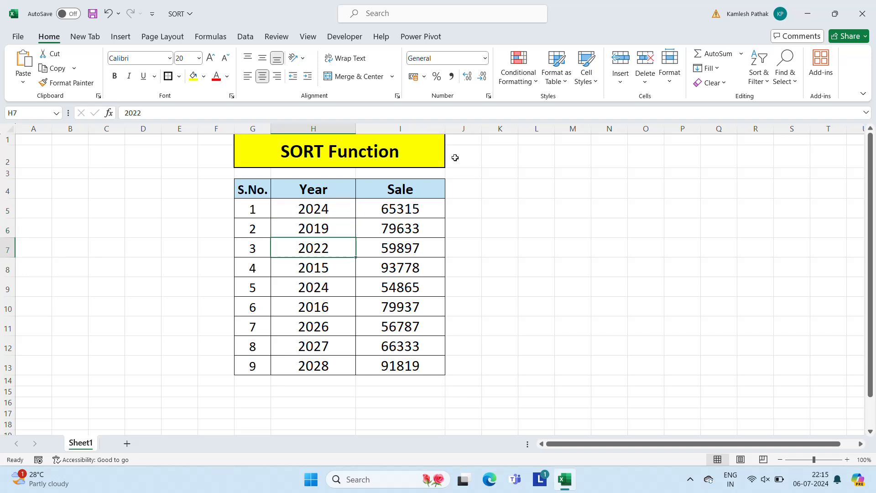
key("Up")
key("Up")
key("Up")
key("Up")
key("Up")
key("Down")
key("Down")
key("Down")
key("Down")
key("Up")
key("Up")
key("Down")
key("Down")
key("Down")
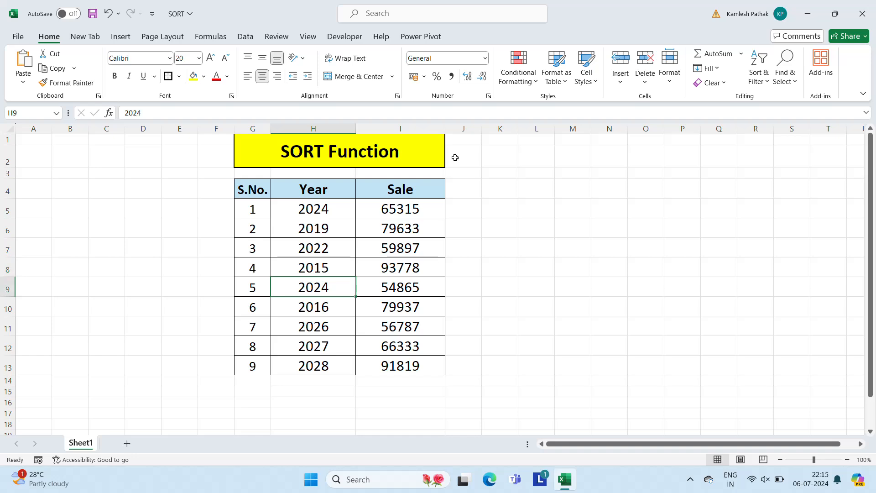
key("Up")
key("Up")
key("Up")
key("Up")
key("Up")
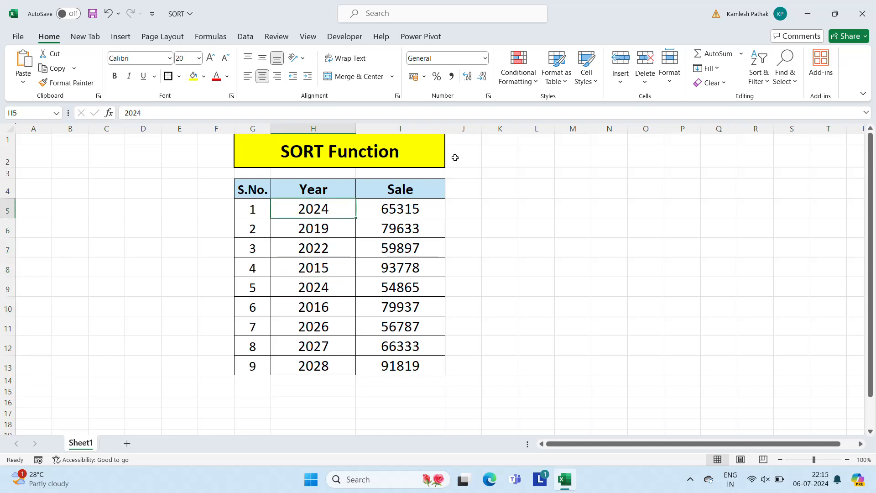
Examine the entries in the Sale column of the table
key("Right")
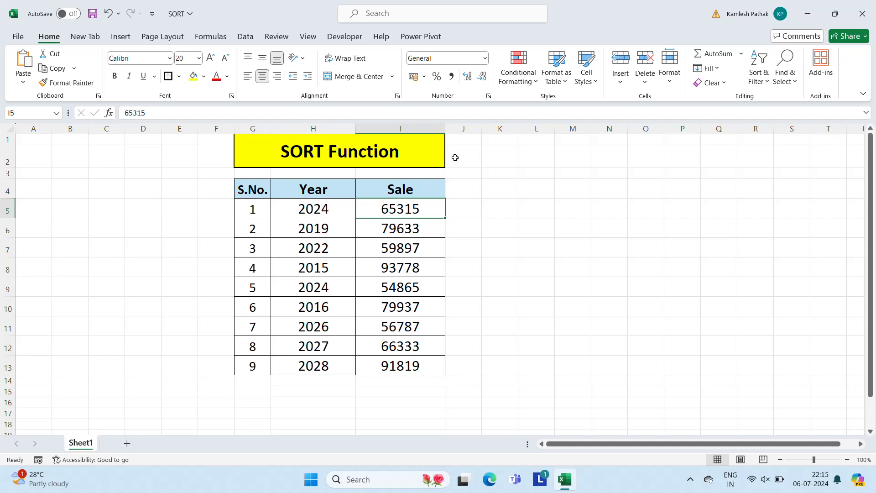
key("Down")
key("Down")
key("Down")
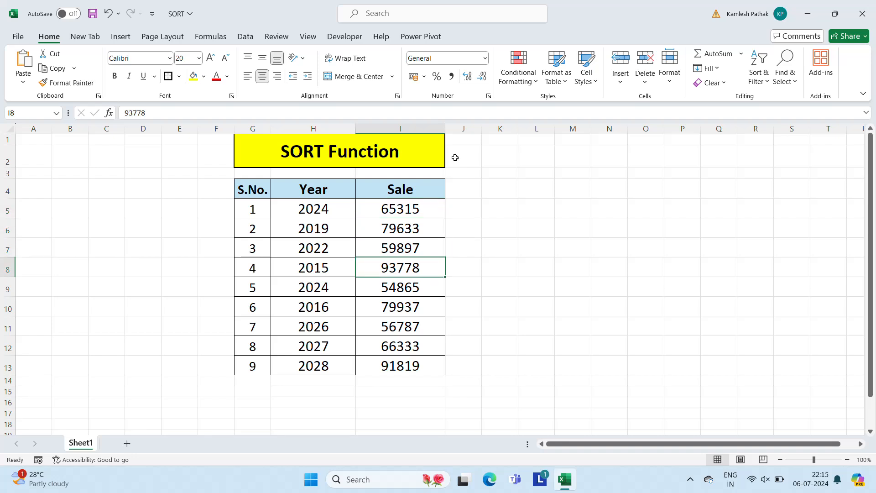
key("Down")
key("Up")
key("Up")
key("Up")
key("Up")
key("Up")
key("Up")
key("Up")
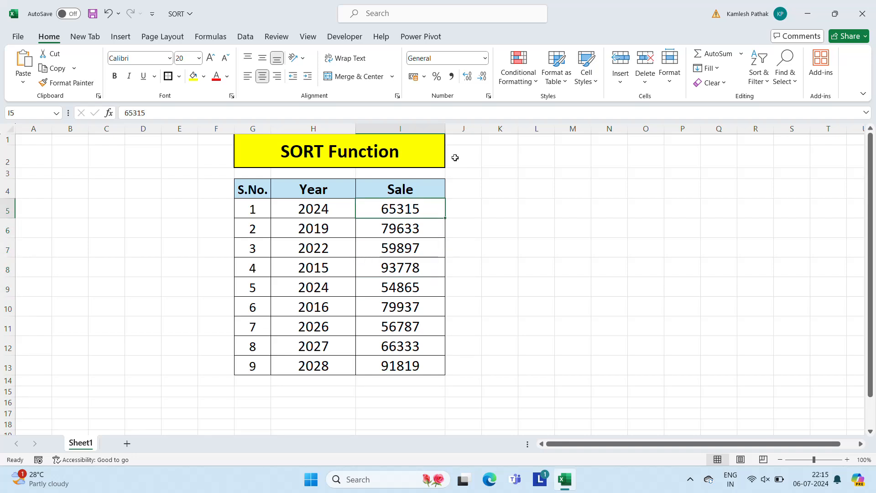
key("Down")
key("Down")
Sort the whole S.No., Year and Sale table by Year from smallest to largest on cell values, and undo the sort
key("Left")
key("Left")
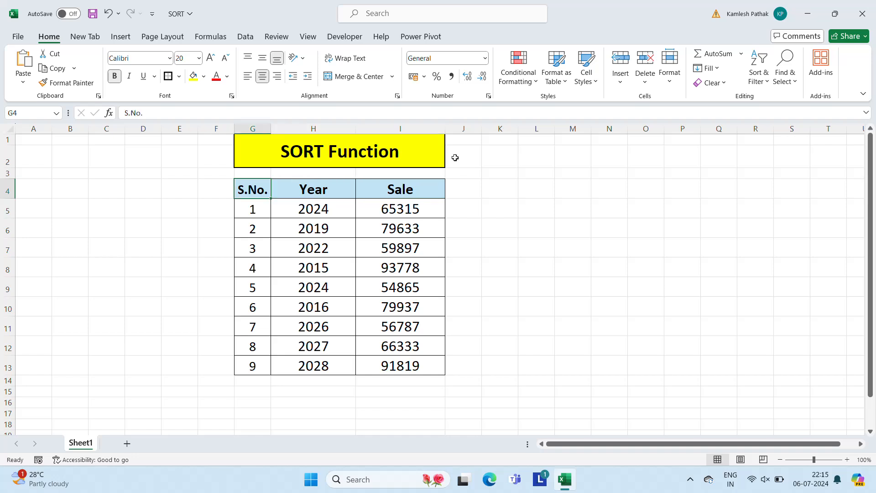
key("shift+Right")
key("shift+Right")
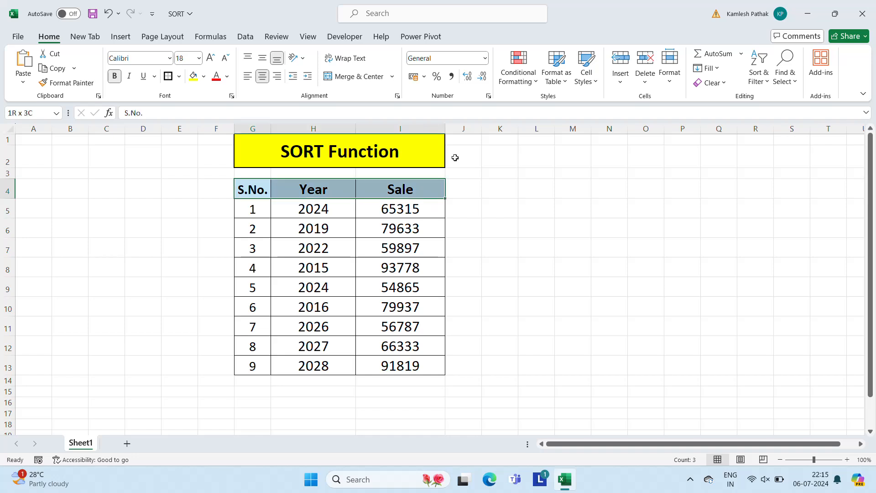
key("ctrl+shift+Down")
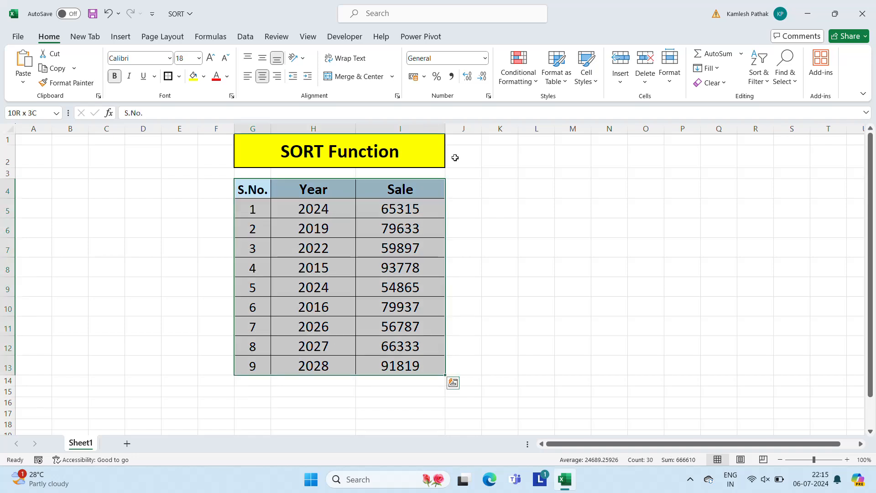
left_click(243, 44)
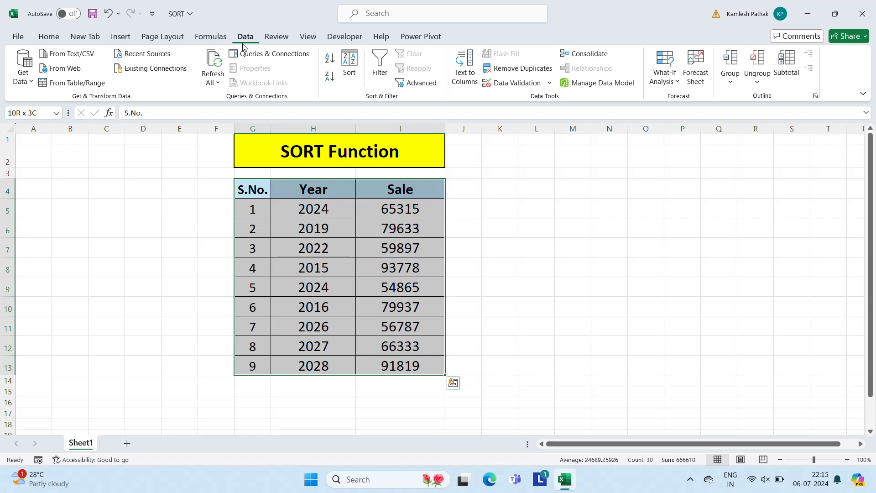
left_click(347, 62)
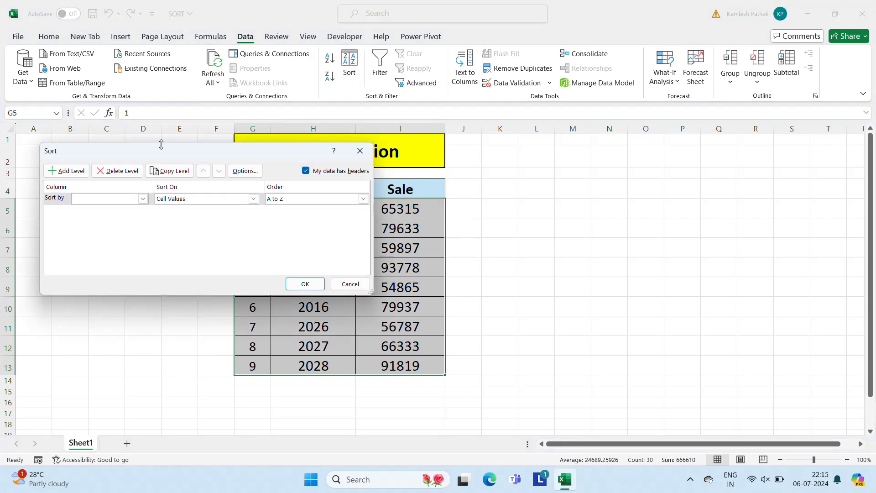
left_click_drag(160, 150, 594, 156)
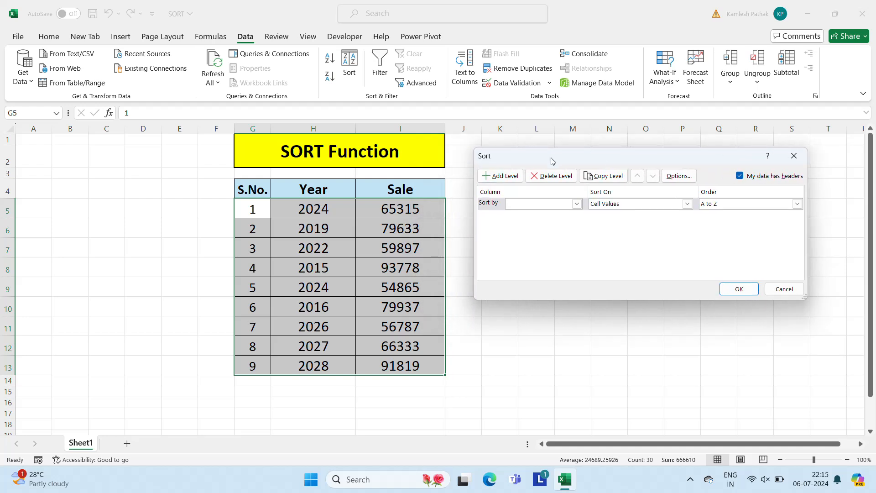
left_click(576, 204)
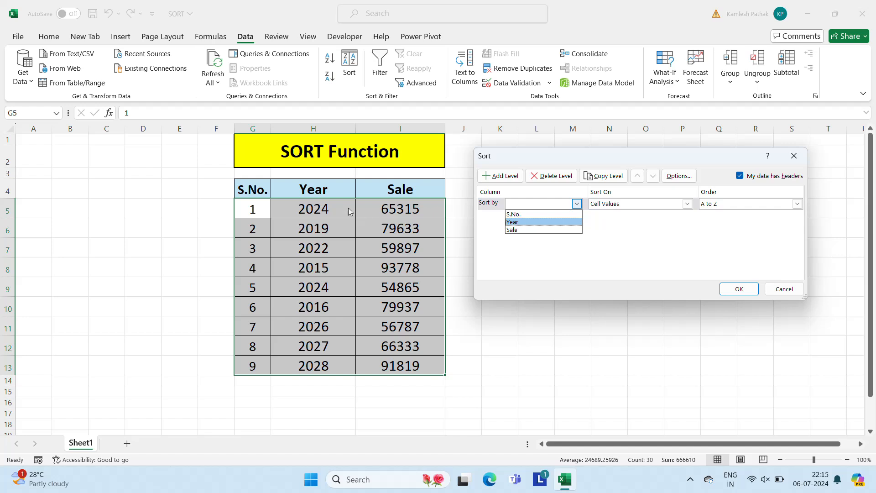
left_click(538, 222)
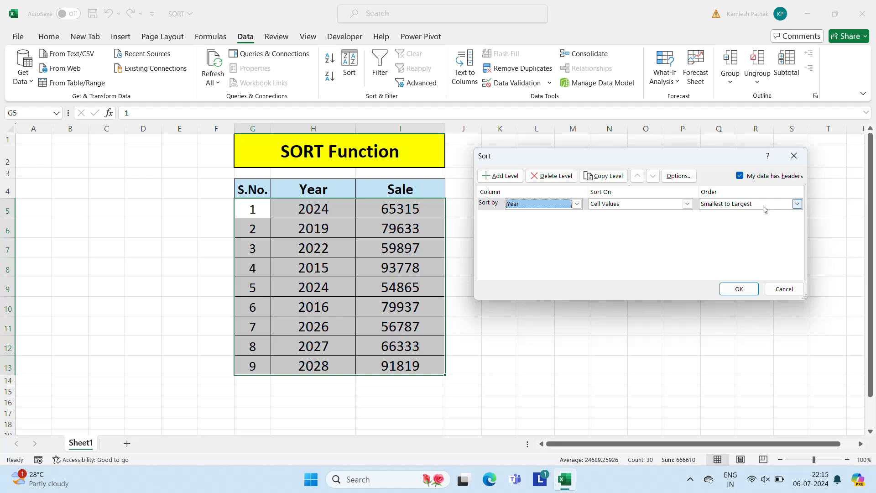
left_click(740, 289)
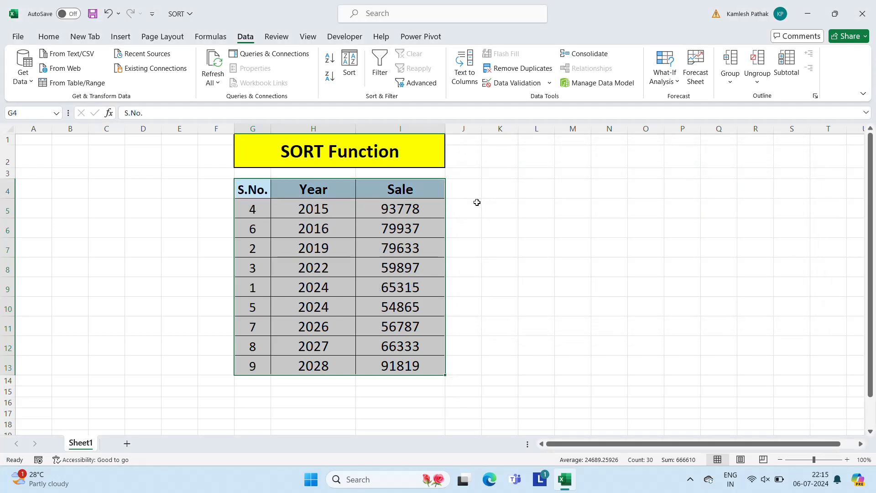
key("ctrl+z")
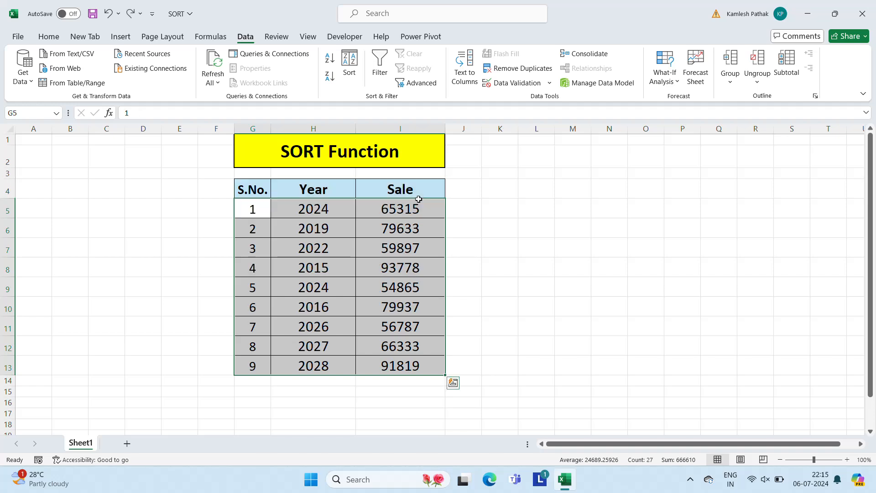
Sort the table by Year and, as a second level, by Sale, both smallest to largest, and undo the sort
left_click(348, 73)
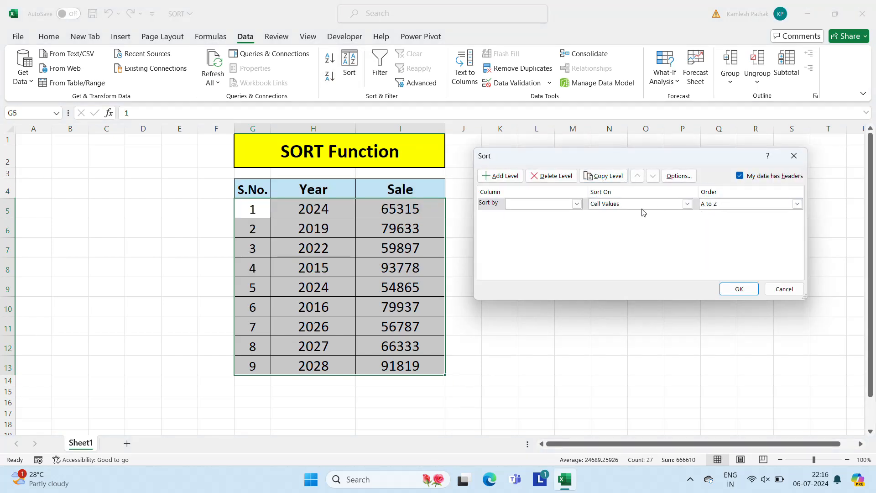
left_click(576, 203)
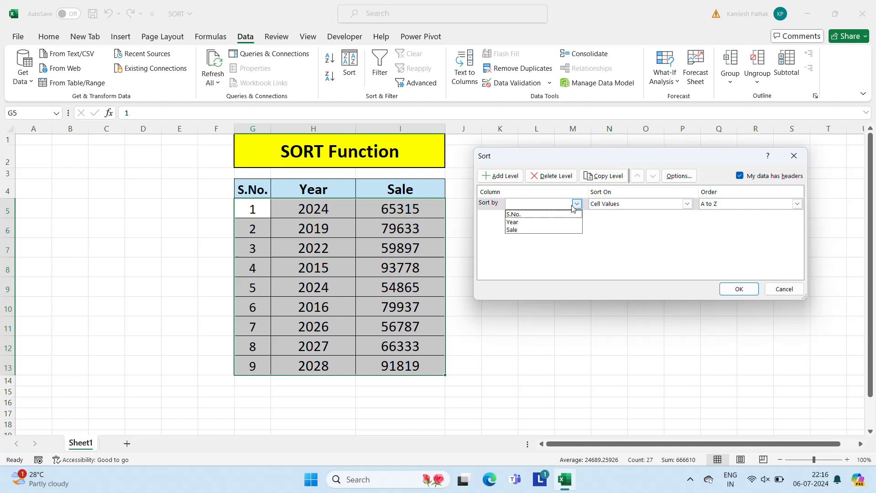
left_click(523, 224)
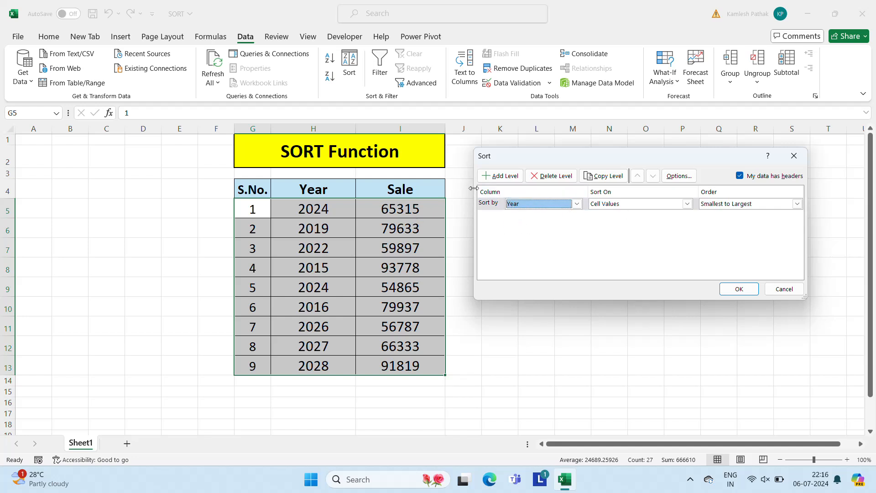
left_click(510, 174)
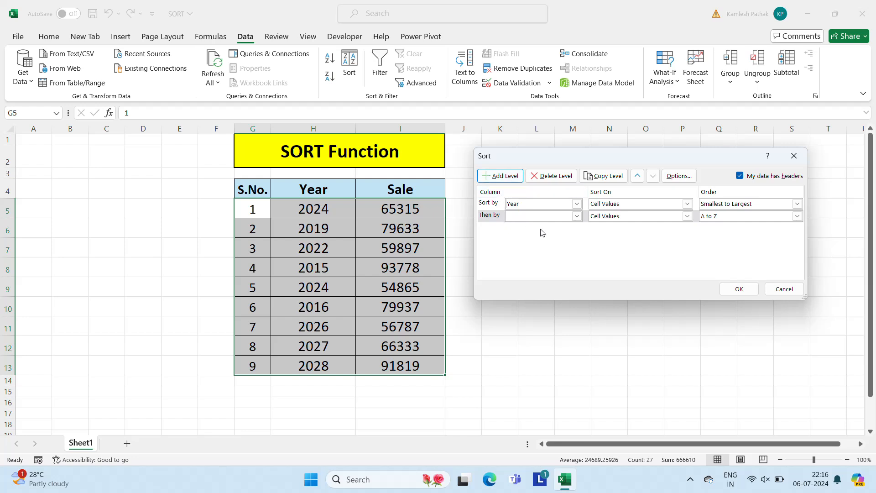
left_click(576, 216)
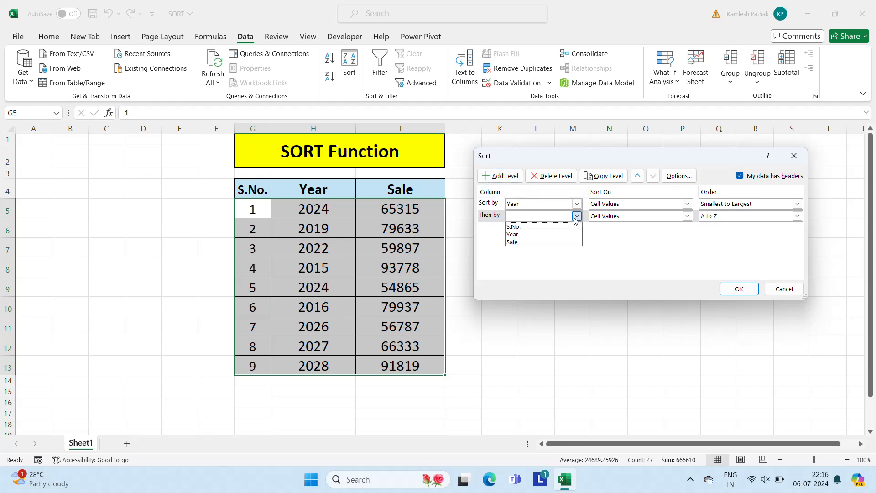
left_click(524, 243)
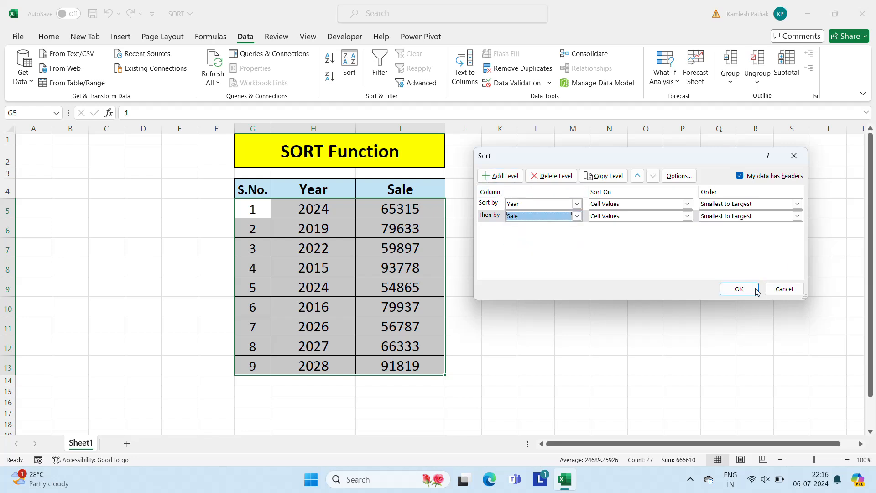
left_click(739, 289)
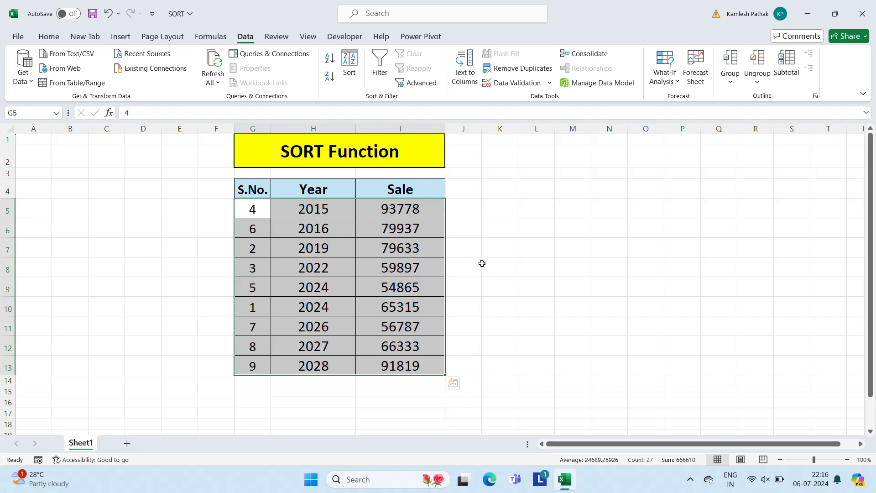
key("ctrl+z")
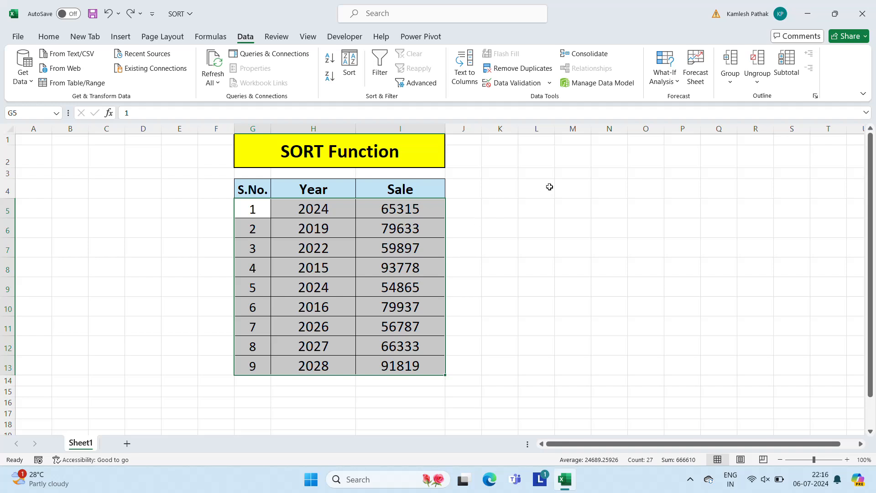
left_click(520, 199)
left_click(329, 152)
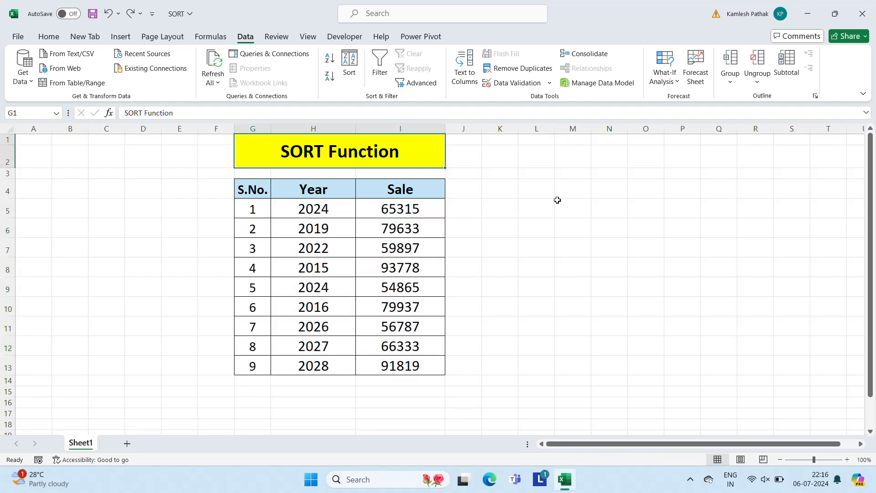
left_click(564, 207)
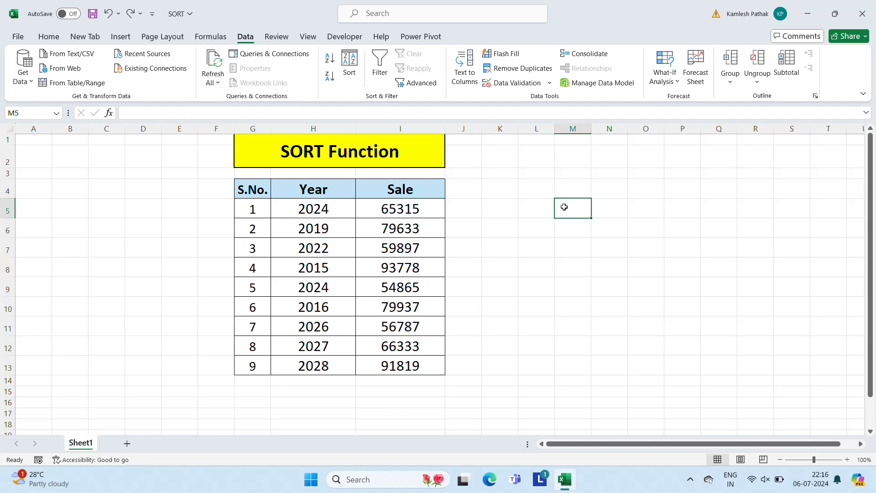
key("Up")
key("Up")
key("Up")
key("Up")
key("Down")
key("Down")
key("Down")
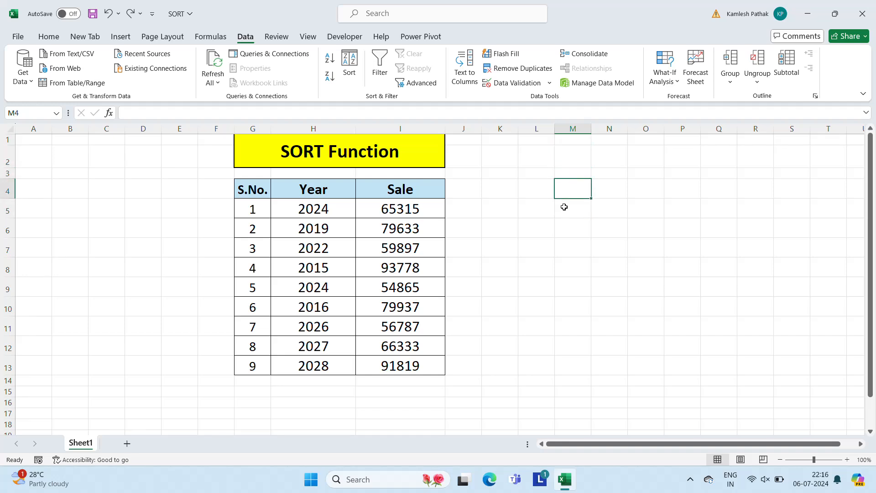
Enter =SORT(G4:I13,2,1) in cell L5 to sort the table, headers included, by its second column in ascending order
key("Left")
key("Down")
type("=sor")
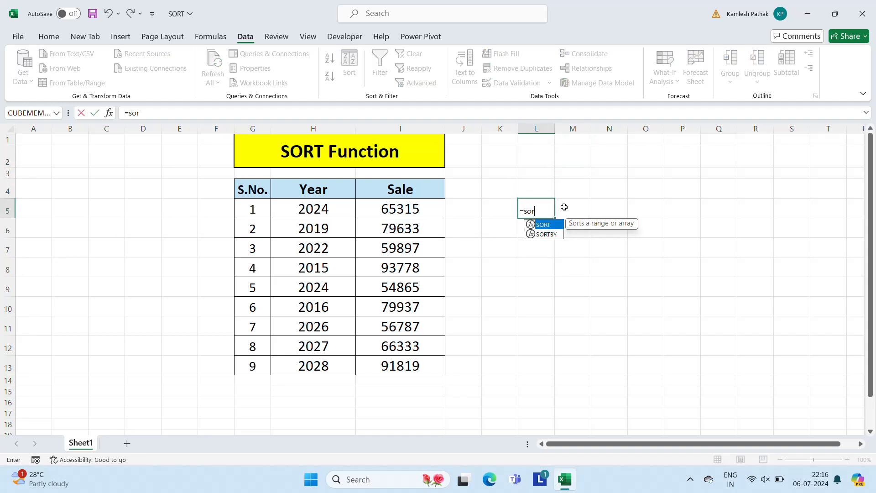
key("Tab")
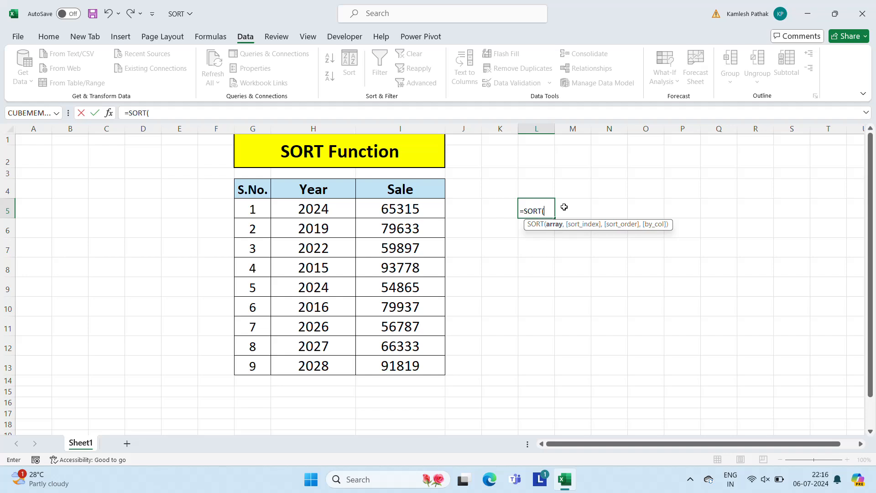
left_click(263, 194)
key("ctrl+shift+Right")
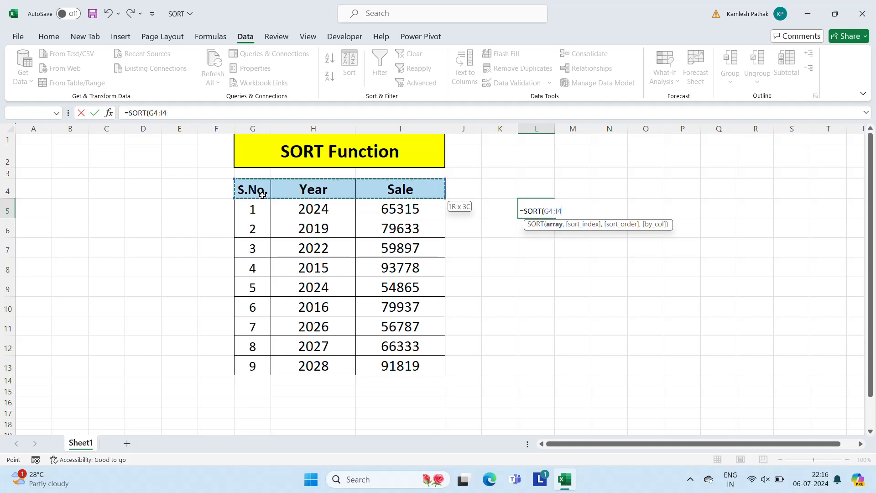
key("ctrl+shift+Down")
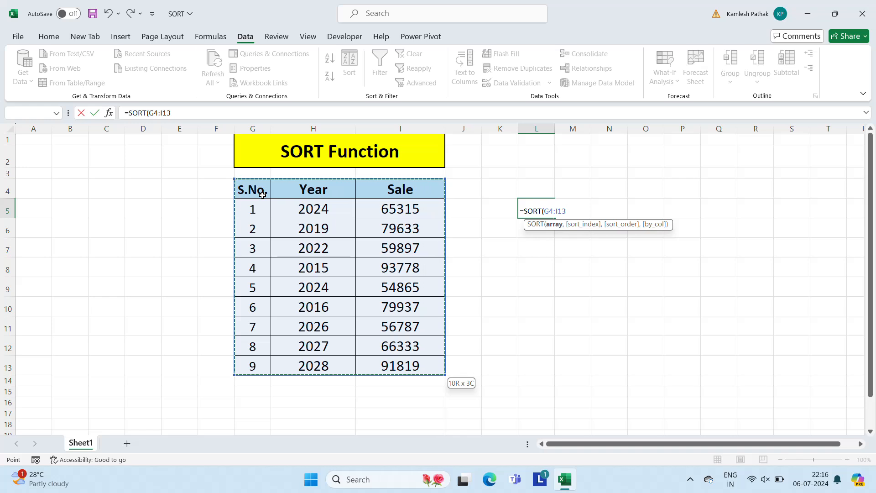
type(",2")
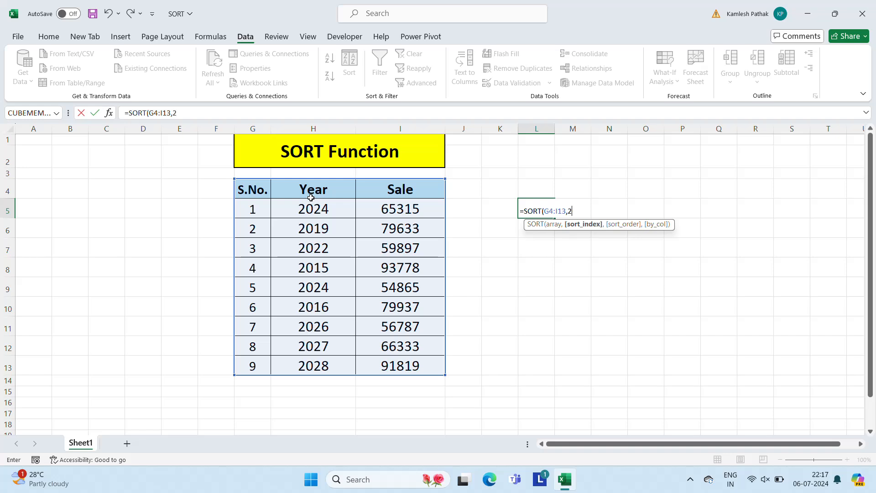
type(",1")
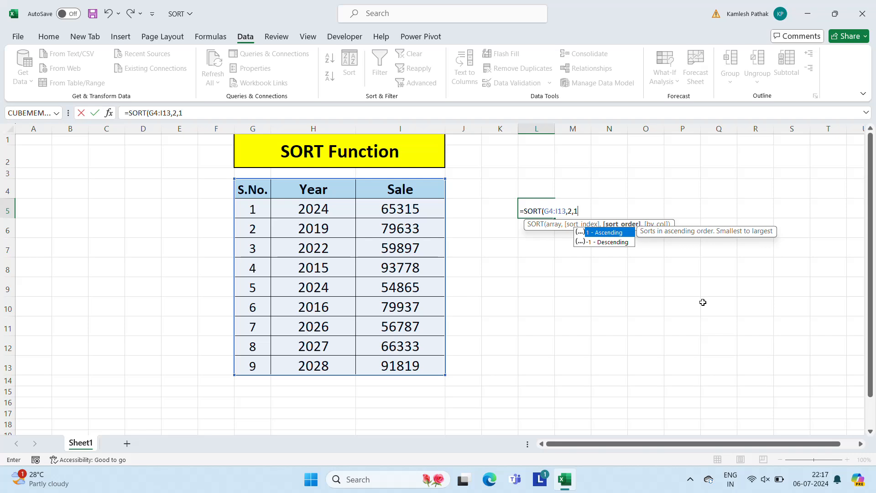
type(")")
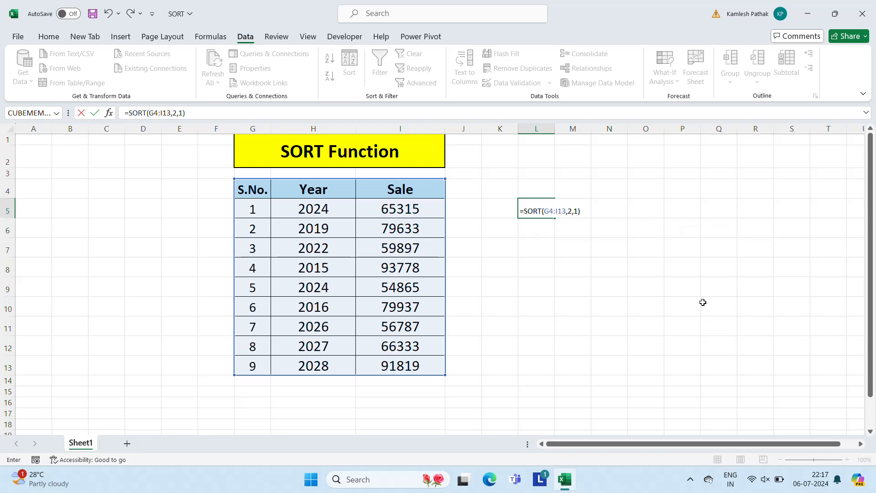
key("Return")
key("Up")
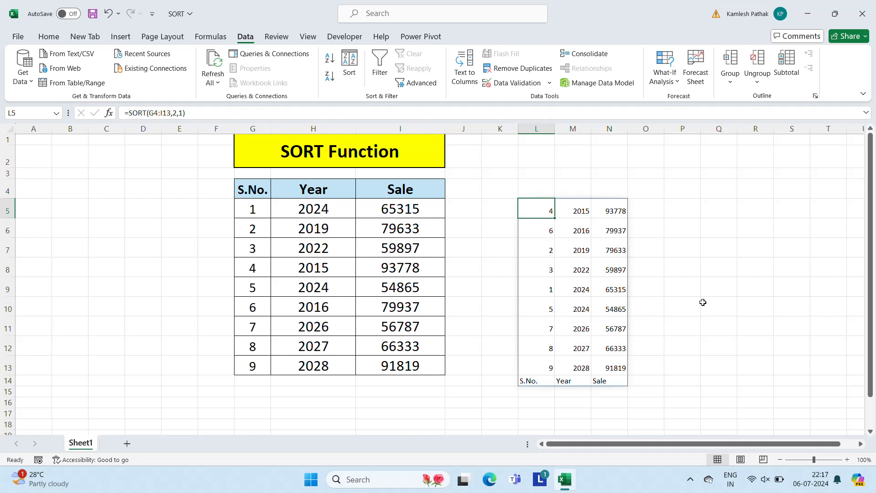
Examine the upper rows of the sorted output of the SORT formula
key("shift+Right")
Set the whole spilled output range L5:N14 to font size 18 and center it horizontally
key("shift+Right")
key("Down")
key("Down")
key("Down")
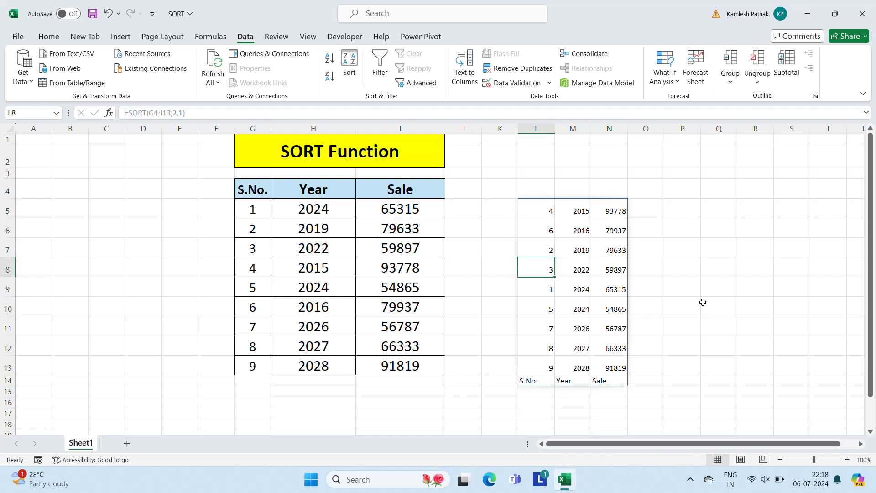
key("Down")
key("Up")
key("Up")
key("Up")
key("Up")
key("shift+Right")
key("shift+Right")
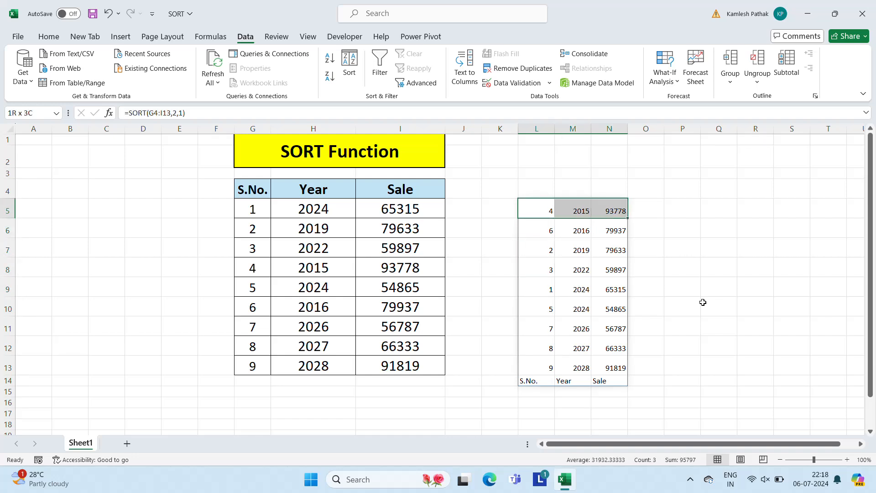
key("ctrl+shift+Down")
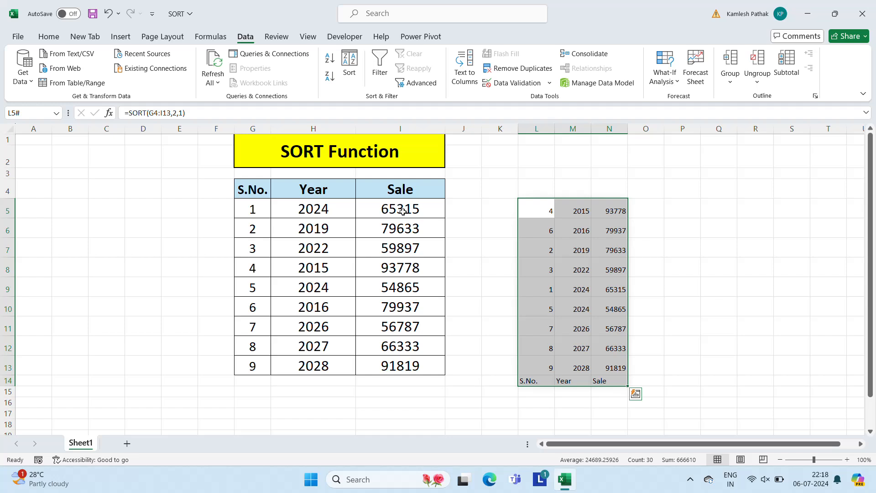
left_click(51, 40)
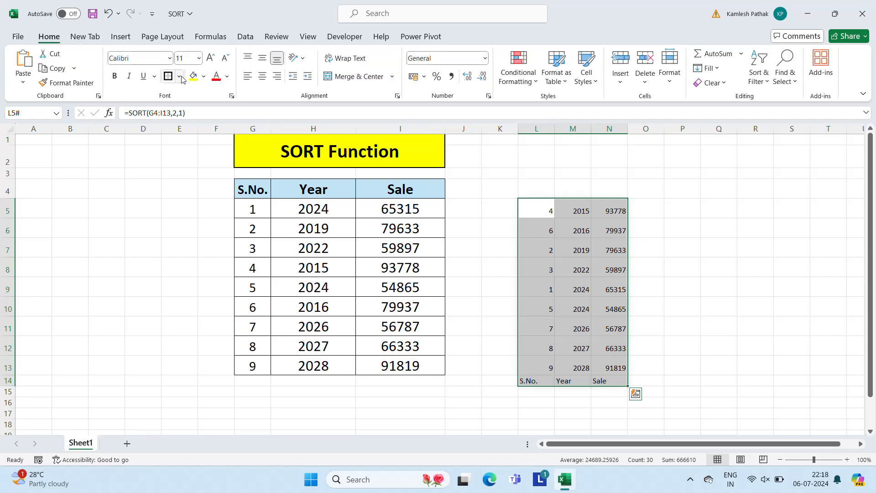
left_click(199, 58)
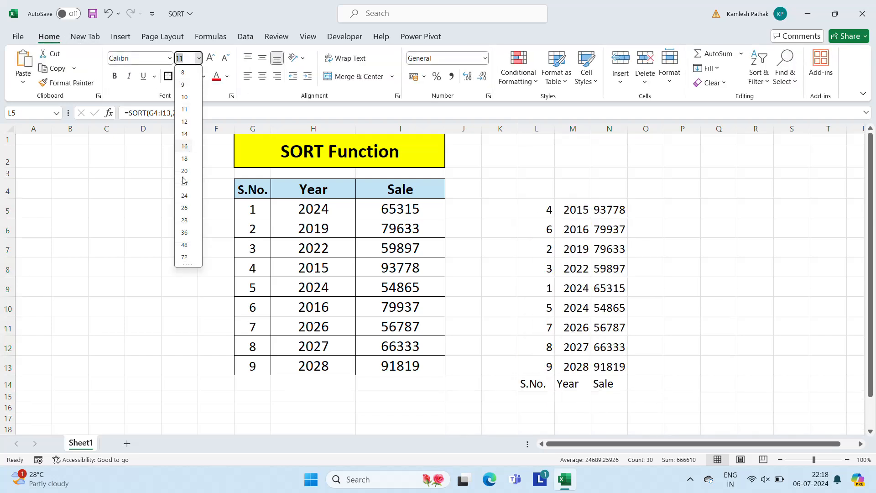
left_click(189, 162)
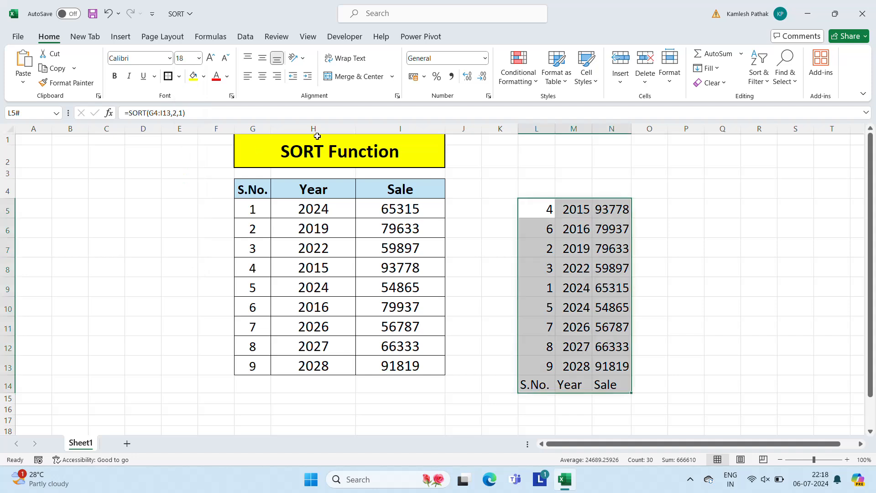
left_click(263, 78)
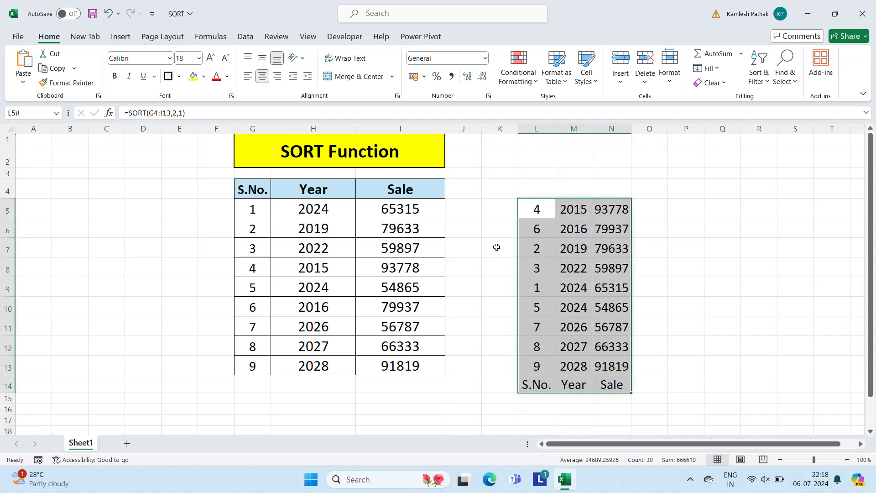
Examine where the header row falls in the sorted output and inspect its first-row cells
left_click(567, 349)
key("Down")
key("Down")
key("Left")
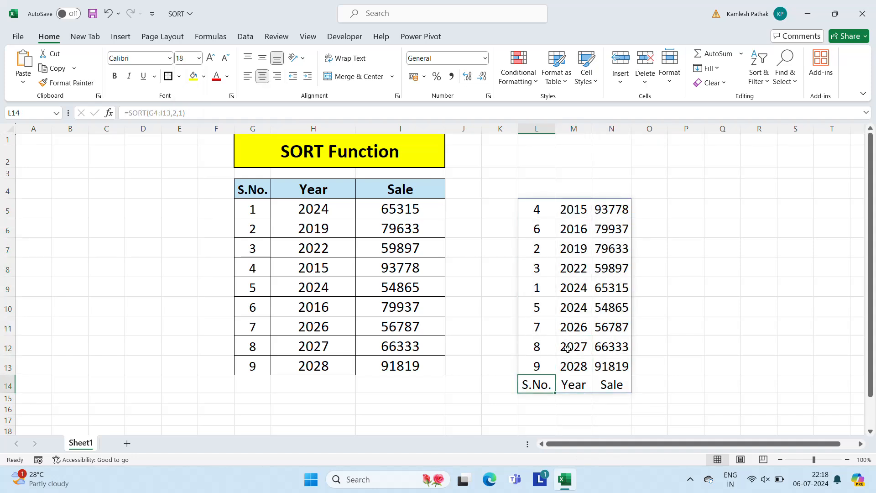
key("Up")
key("Up")
key("Up")
key("Up")
key("Up")
key("Up")
key("Up")
key("Up")
key("Up")
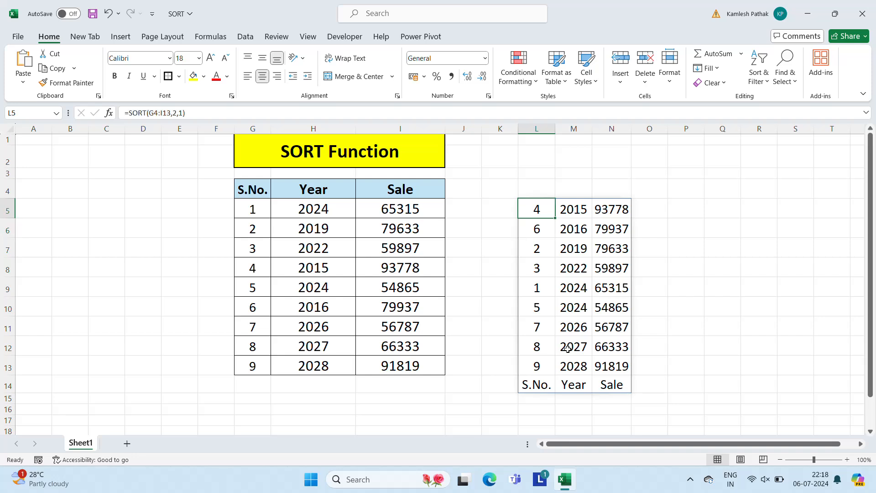
key("Right")
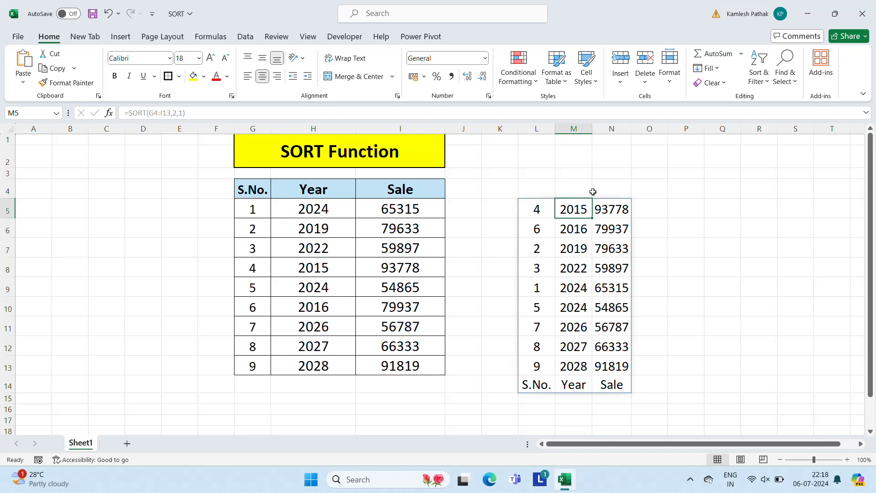
key("F2")
key("Escape")
key("Left")
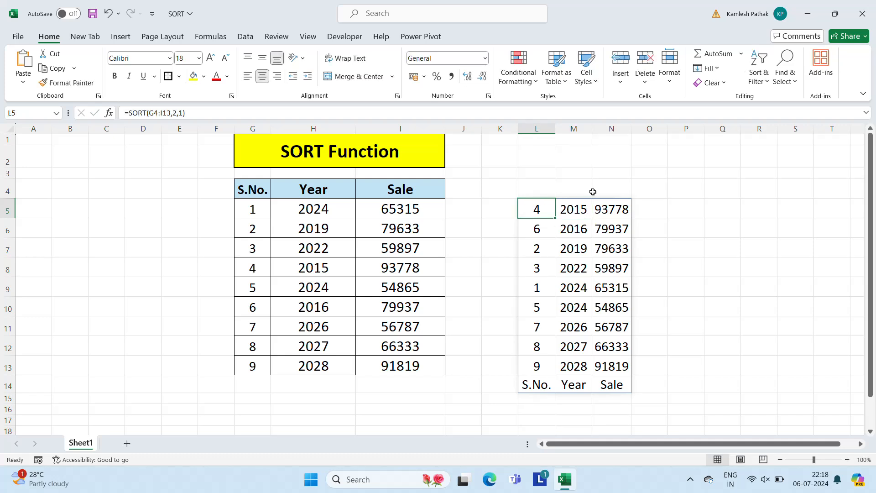
Change the sort_order argument of the SORT formula in L5 to -1 for descending order
key("F2")
key("Left")
key("Left")
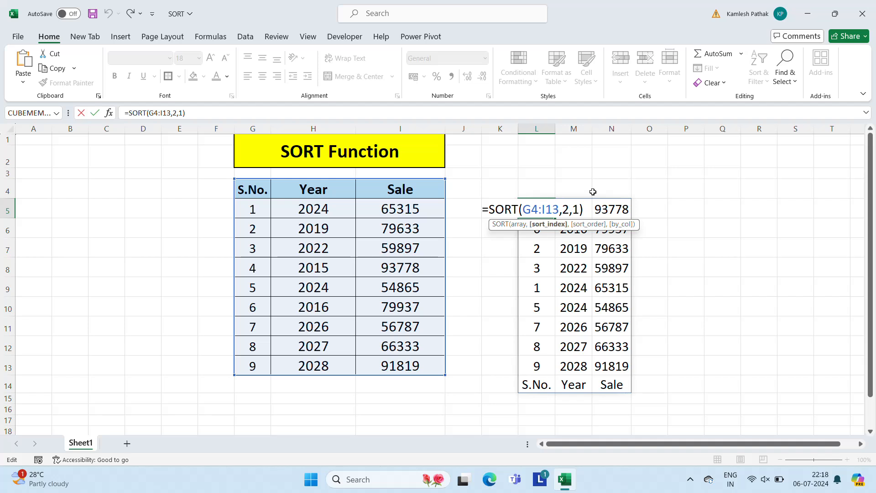
key("shift+Right")
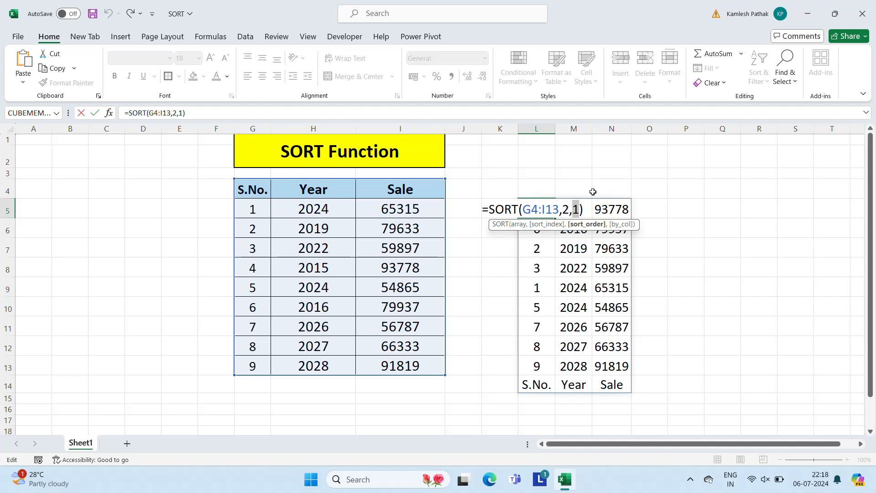
type("-1")
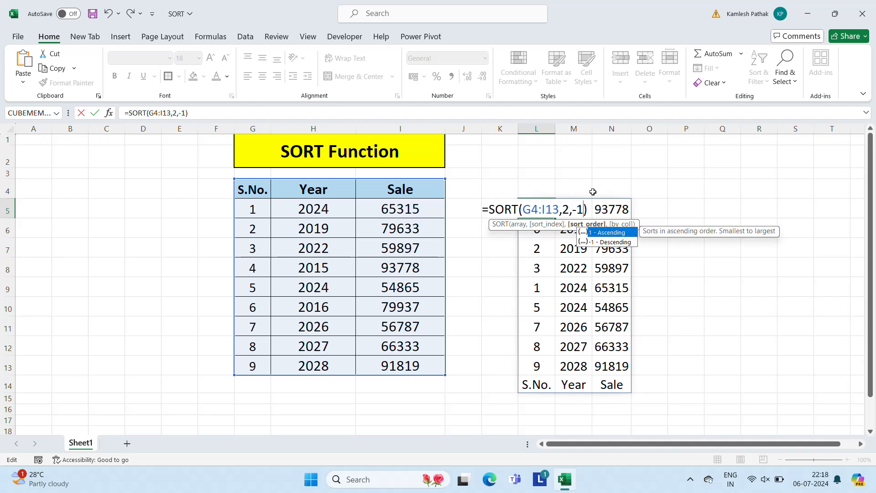
key("Return")
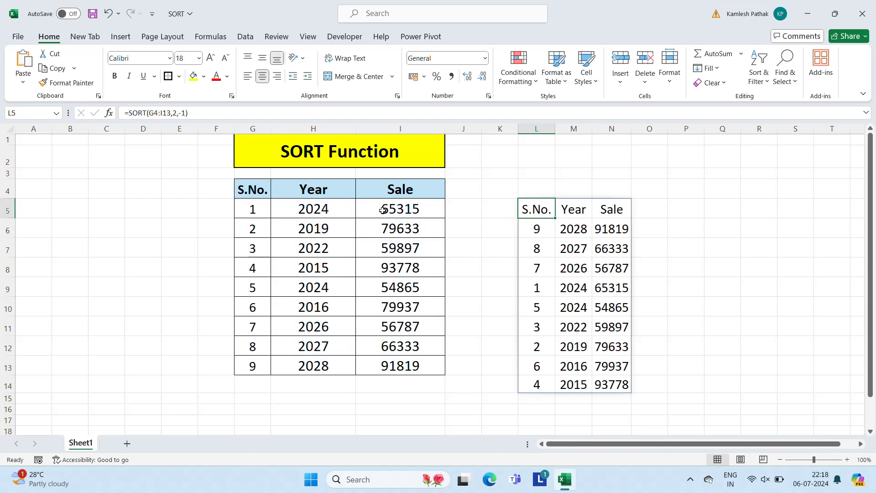
Examine the order of the Year entries in the output and review the arguments of the SORT formula in L5
left_click(578, 249)
left_click(576, 272)
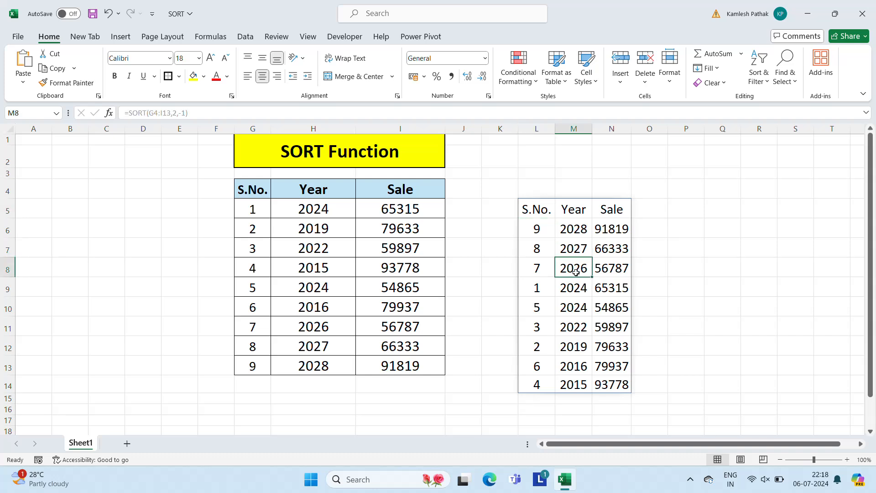
left_click(568, 292)
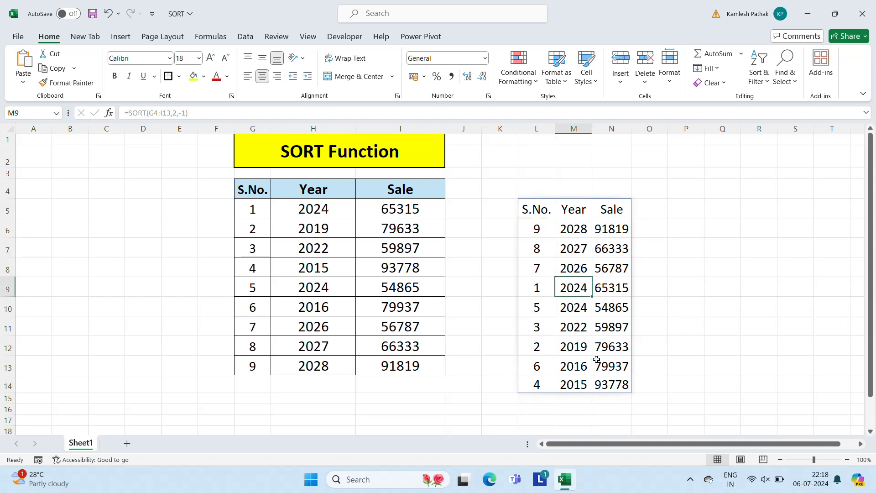
left_click(551, 217)
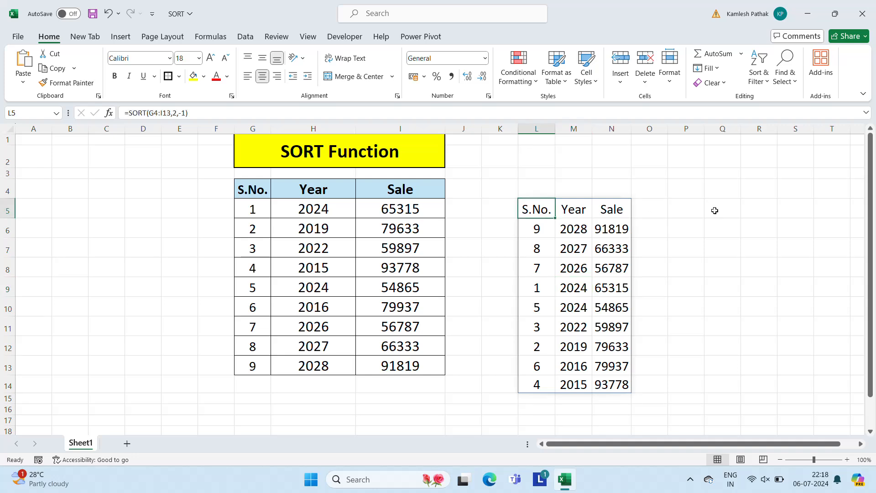
key("F2")
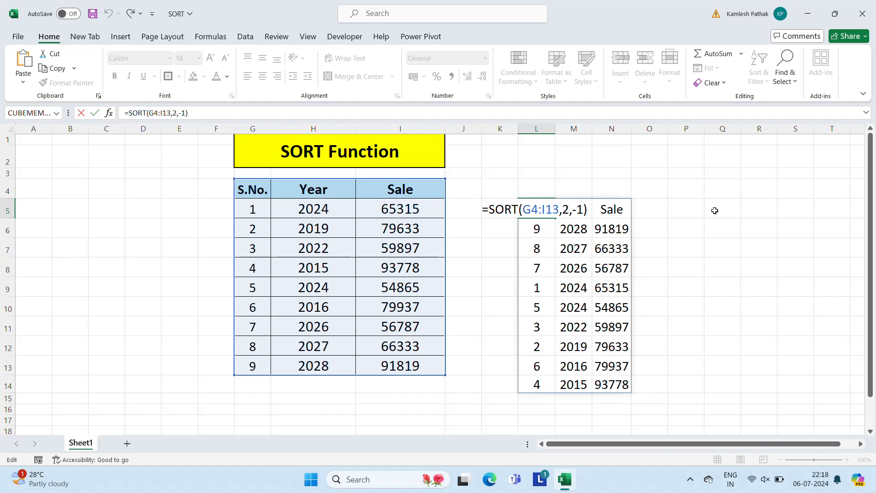
key("Left")
key("Left")
key("Left")
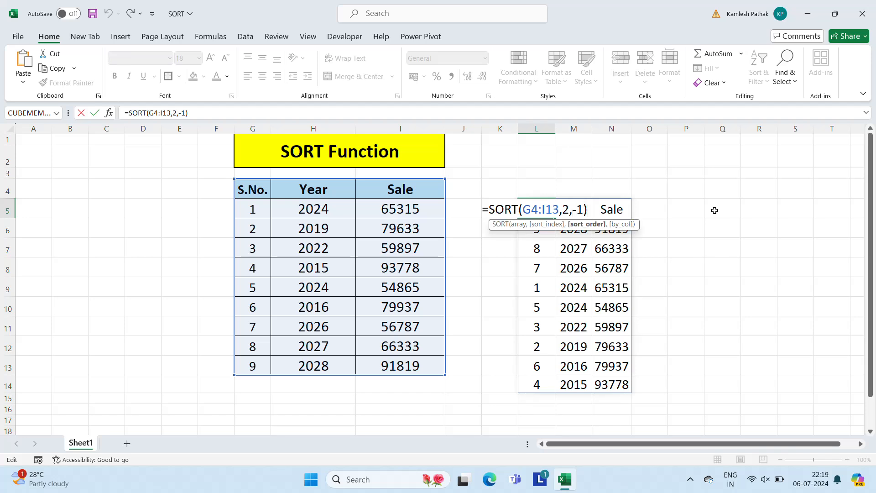
key("Escape")
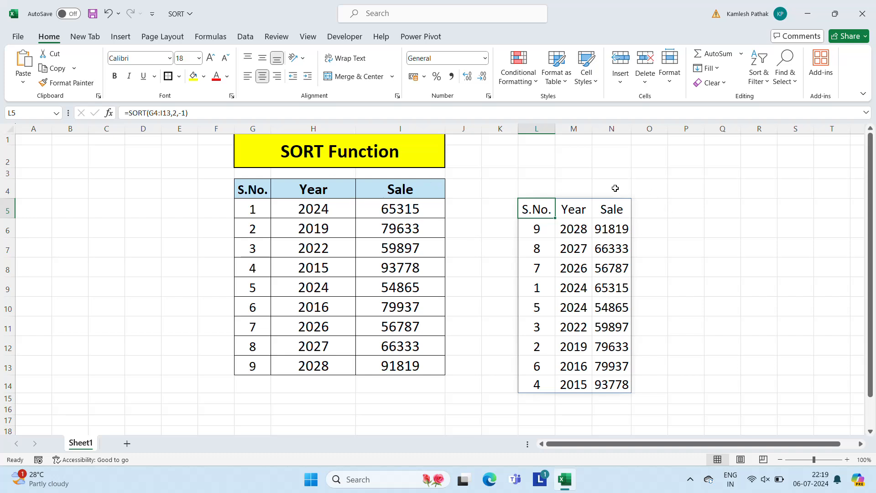
Clear the formula in L5 and start a new SORT formula there with the headerless range G5:I13 as its array
key("Delete")
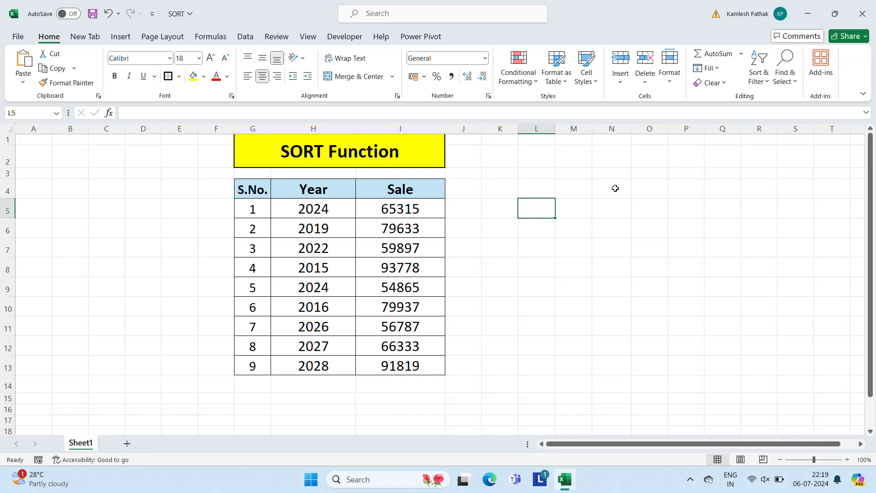
type("=sor")
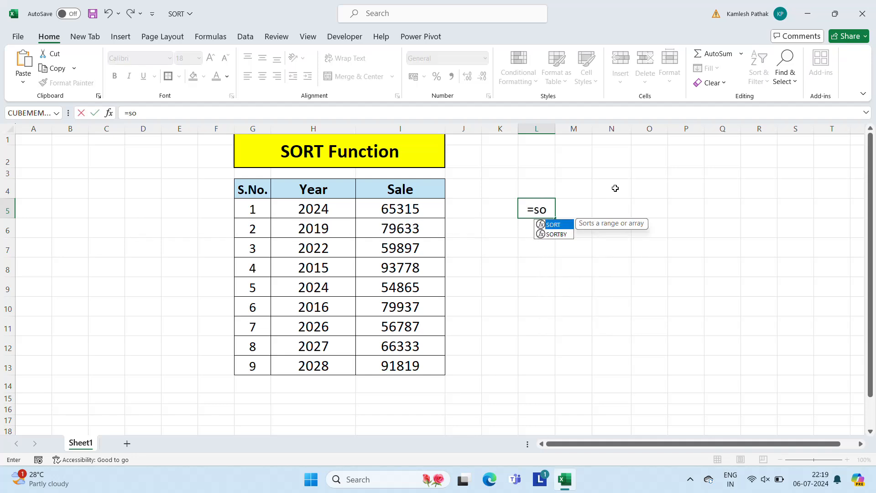
key("Tab")
key("Left")
key("Left")
key("Left")
key("Left")
key("Left")
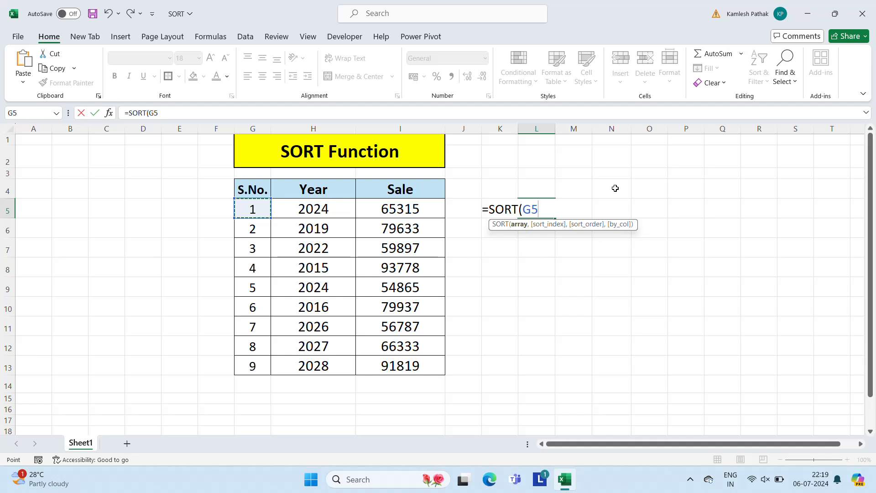
key("Up")
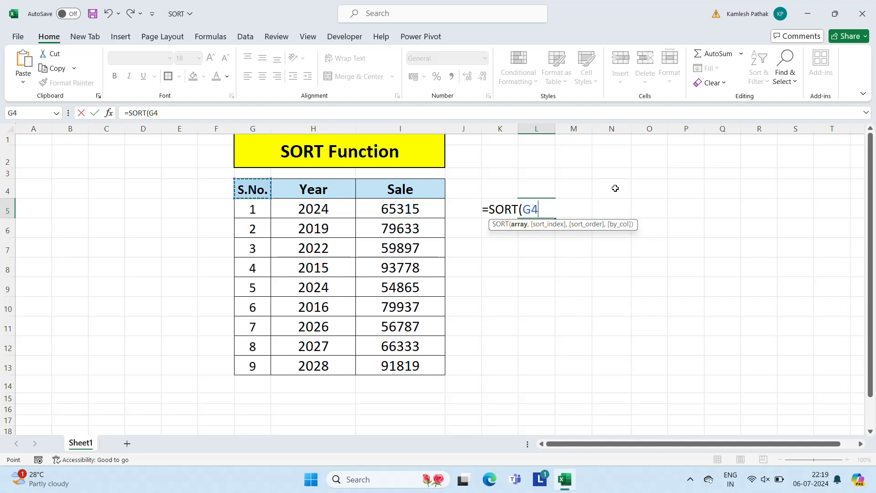
key("Down")
key("Right")
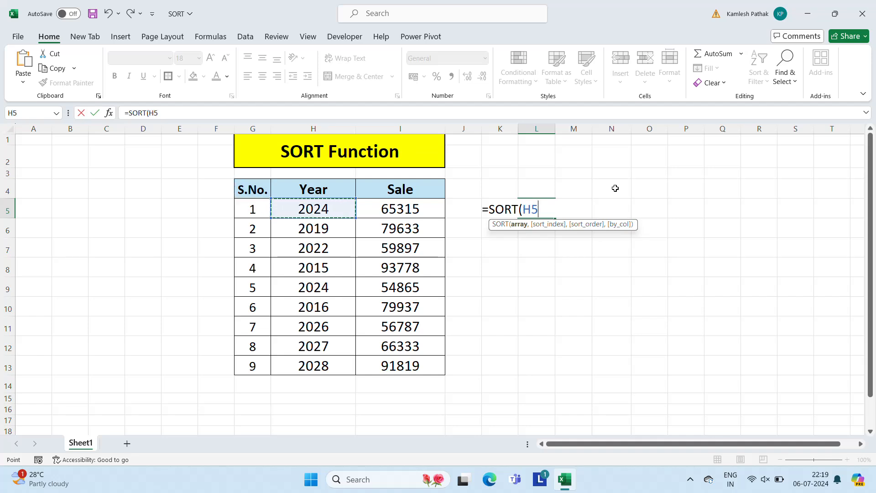
key("Left")
key("shift+Right")
key("shift+Right")
key("ctrl+shift+Down")
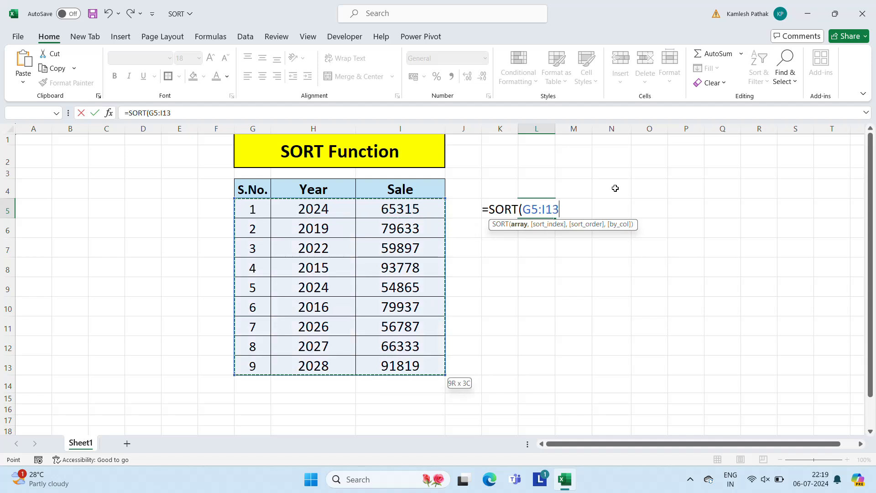
Complete the SORT formula in L5 with sort_index 3 for the Sale column and sort_order 1 for ascending
type(",")
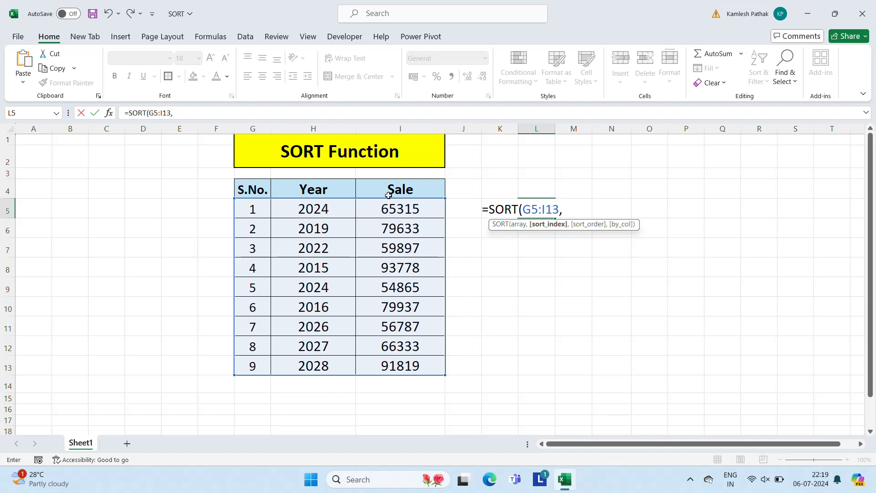
type("3,")
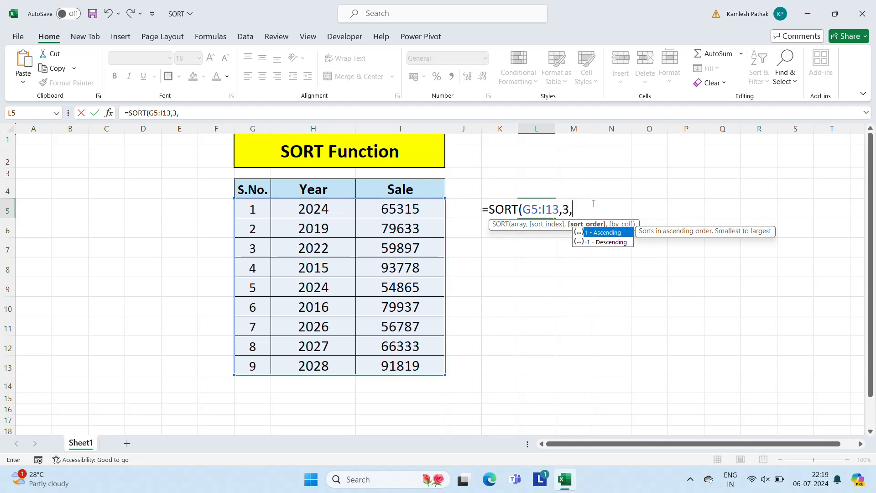
type("1)")
key("Return")
key("Up")
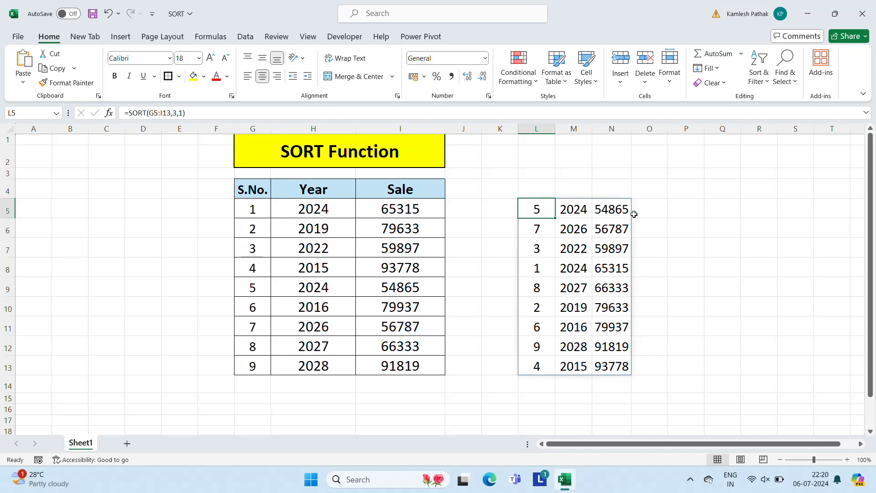
Change the sort_order argument of the Sale-based SORT formula in L5 to -1 for descending order
key("F2")
key("Left")
key("Left")
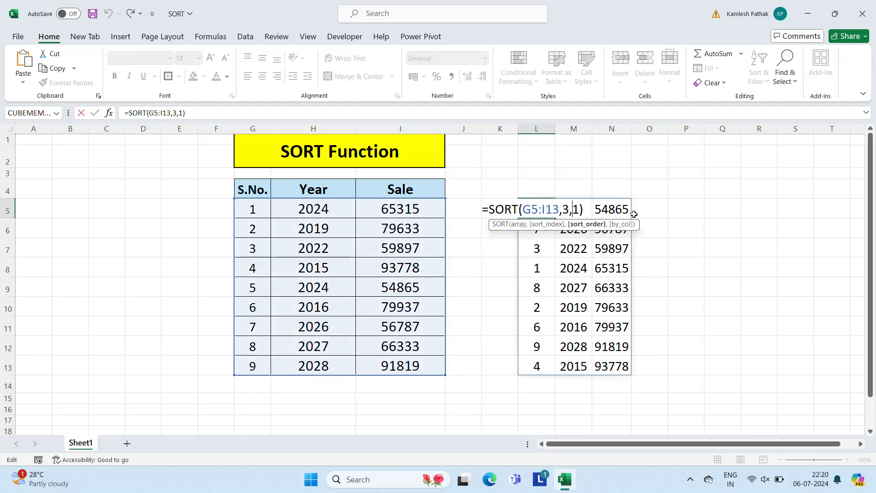
type("-")
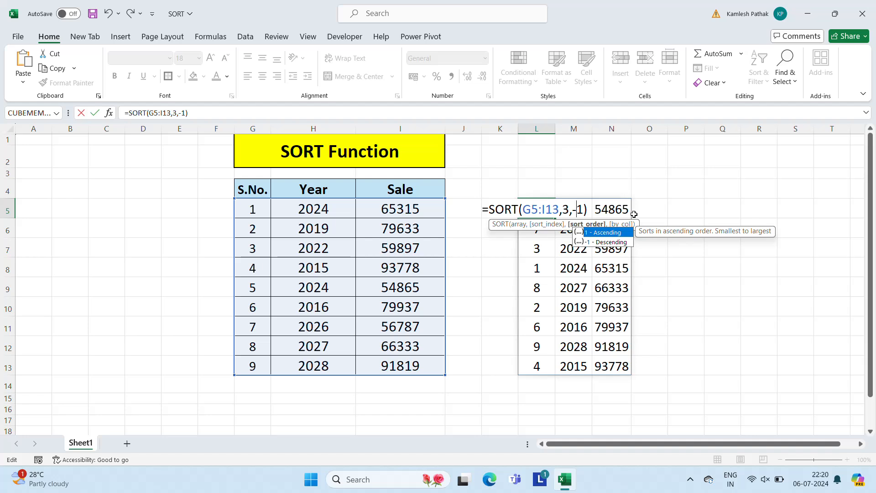
key("End")
key("ctrl+Return")
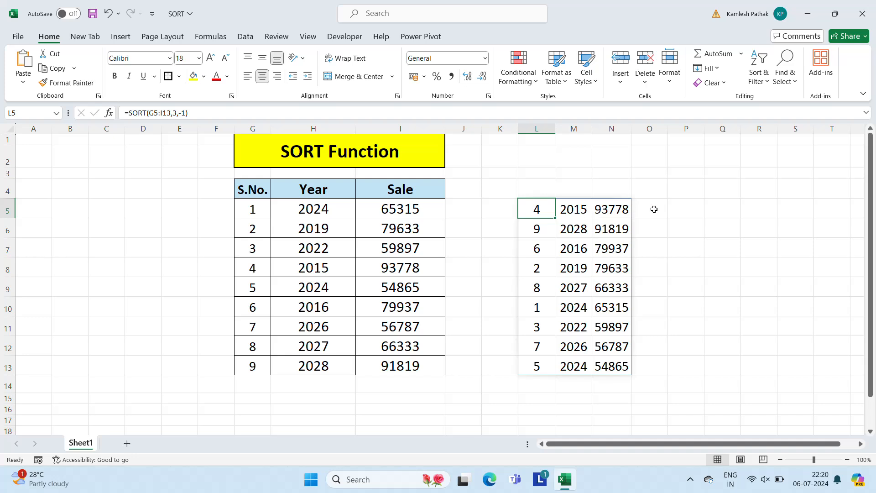
Extend the SORT formula's array in L5 to G4:I13 to include the header row
key("F2")
key("Left")
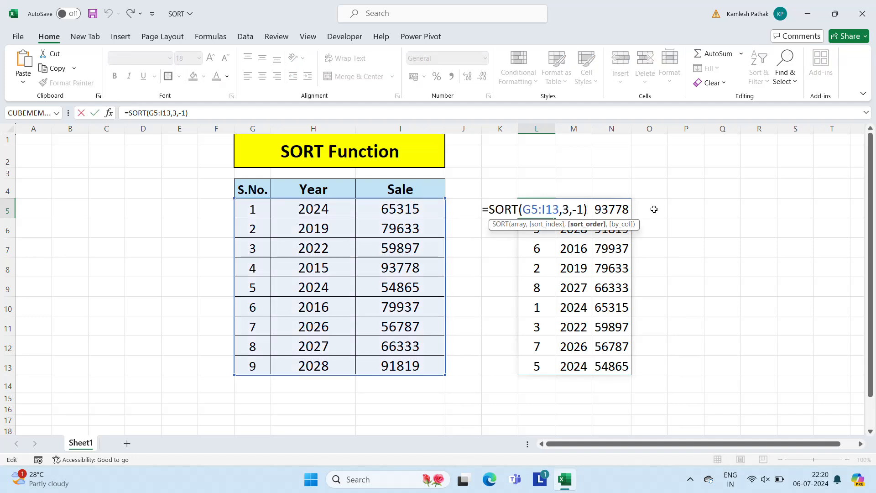
key("Left")
key("Left")
key("Left")
key("Left")
key("Left")
key("Left")
key("Left")
key("Left")
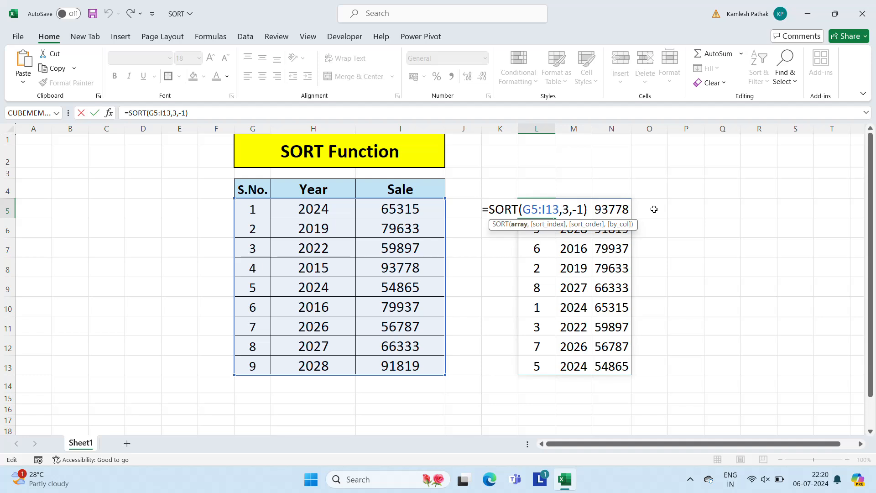
key("shift+Left")
type("4")
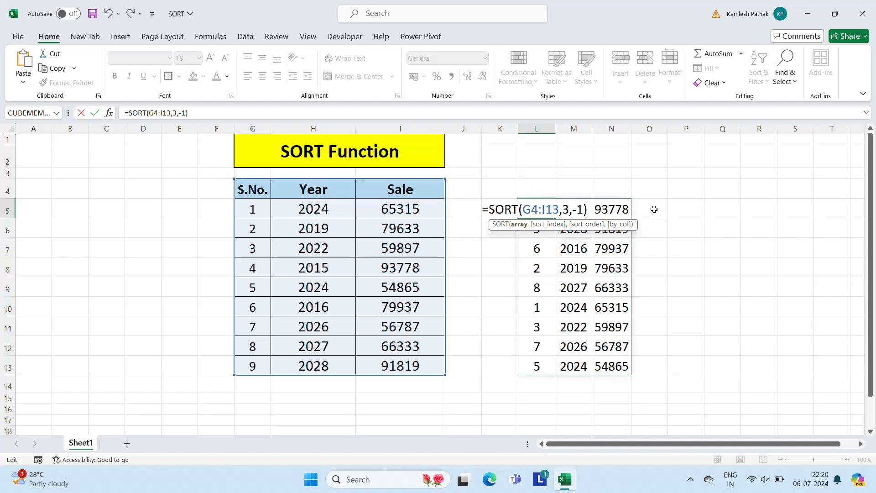
key("Right")
key("ctrl+Return")
Toggle the horizontal centering of the whole spilled output range L5:N14 off and back on, and deselect the range
key("ctrl+a")
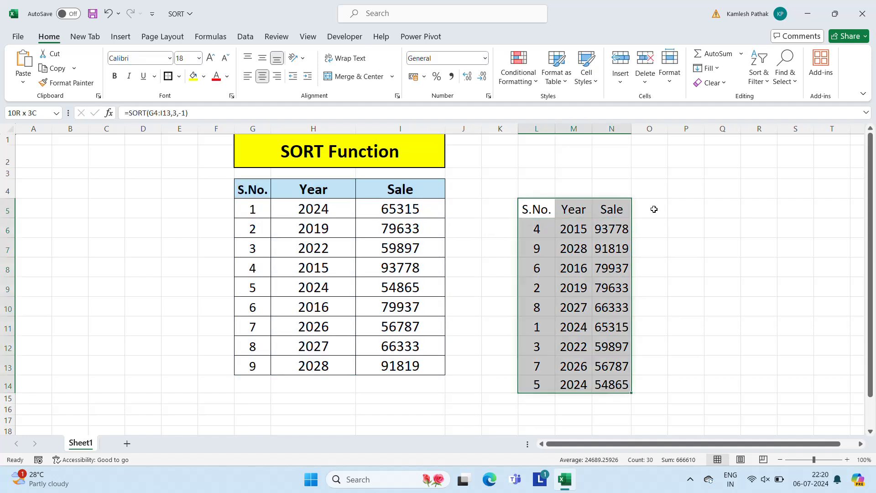
left_click(263, 78)
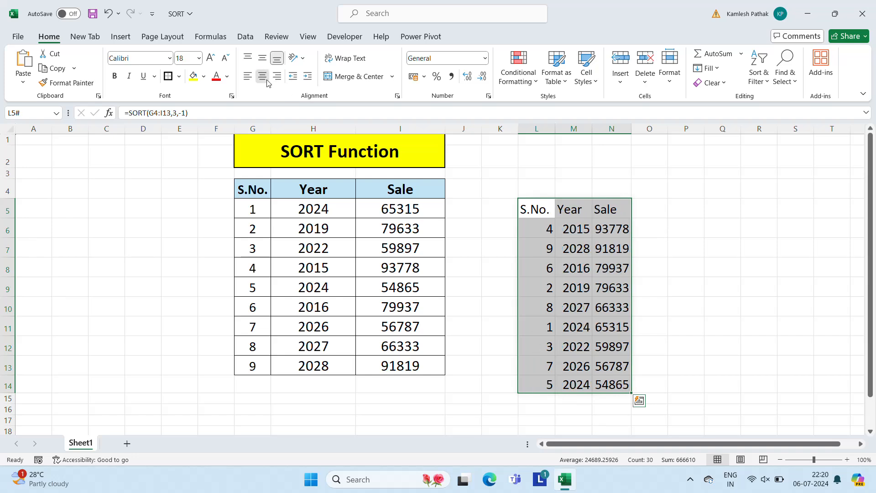
left_click(263, 77)
left_click(597, 227)
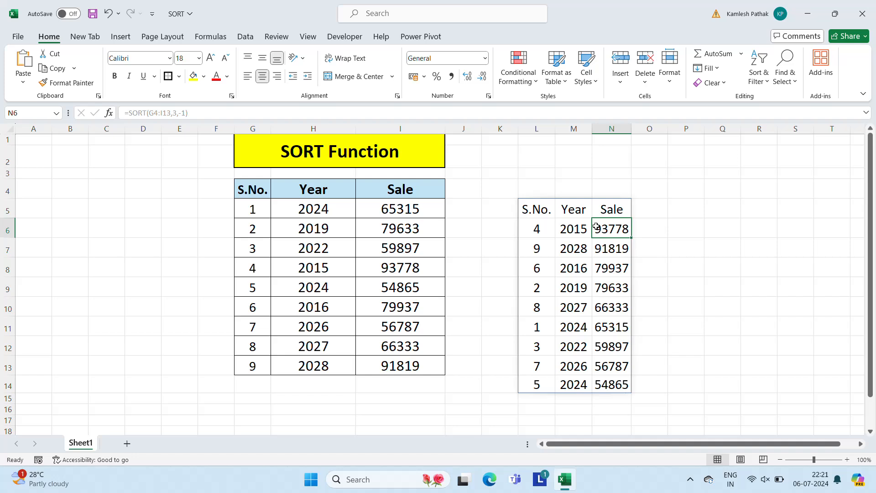
left_click(691, 483)
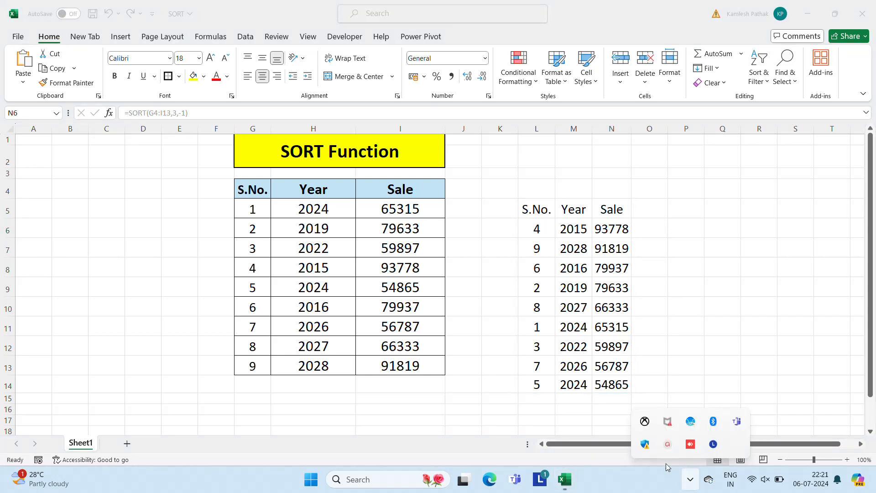
left_click(668, 445)
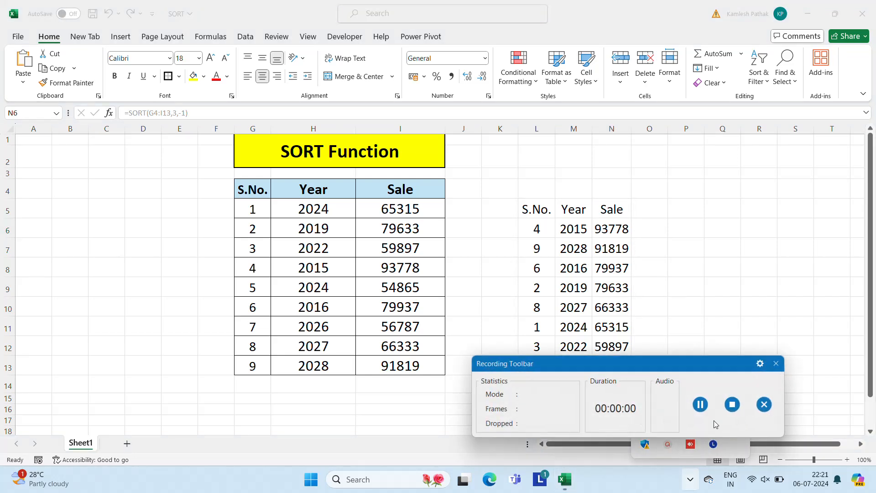